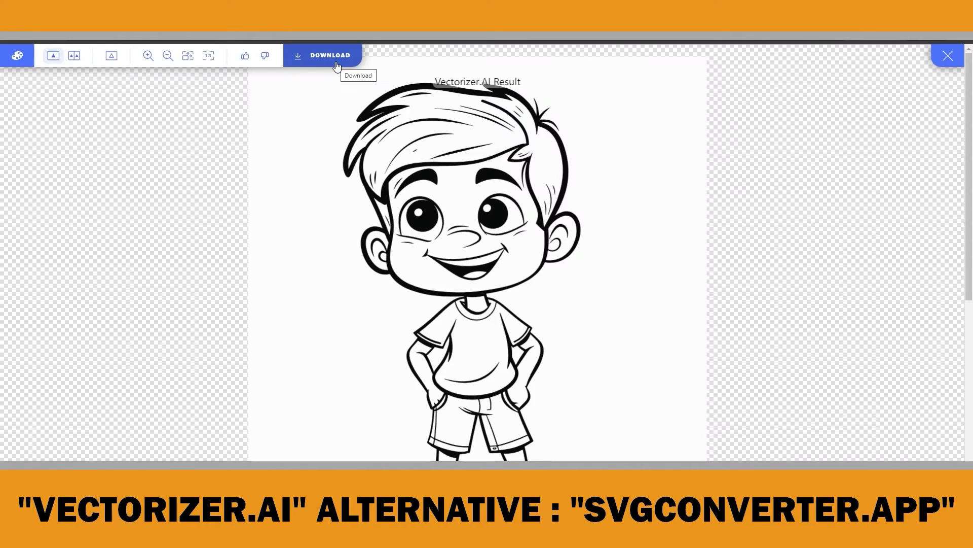
# Download the vectorized boy drawing from Vectorizer.AI, which leads to the paid Pricing page.
pyautogui.click(337, 56)
pyautogui.click(489, 459)
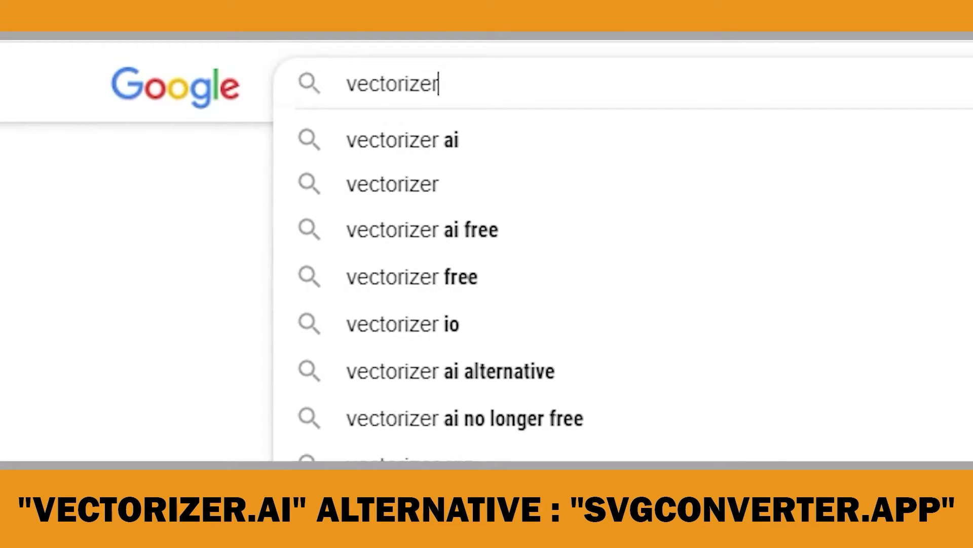
# Search Google for 'vectorizer ai' to find an alternative to Illustrator.
pyautogui.write('ai')
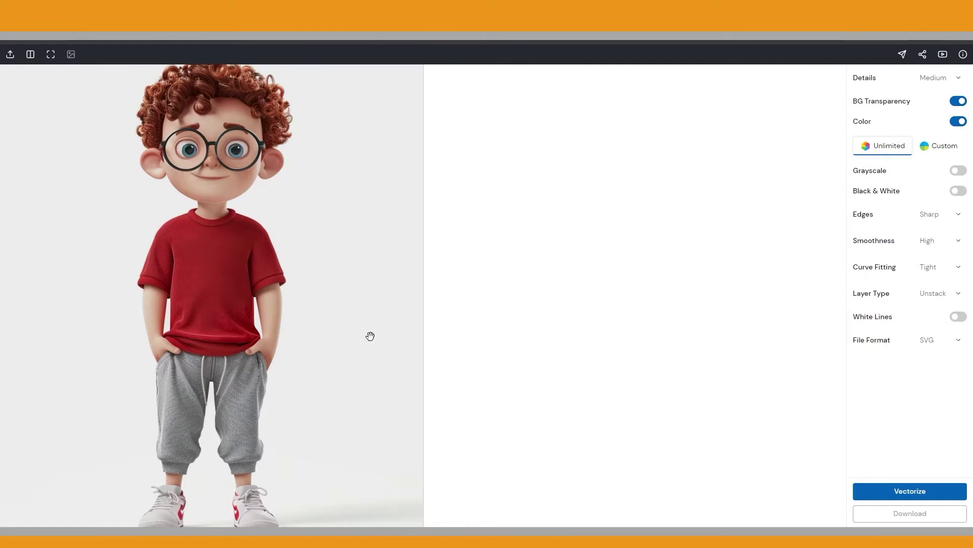
# Zoom in and out on the loaded boy line-art preview.
pyautogui.scroll(5, 282, 279)
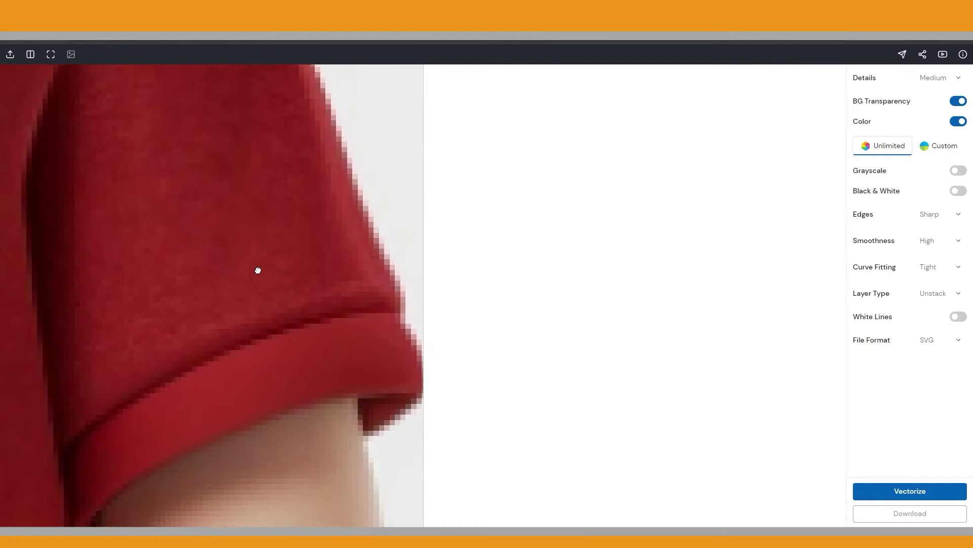
pyautogui.scroll(-1, 258, 270)
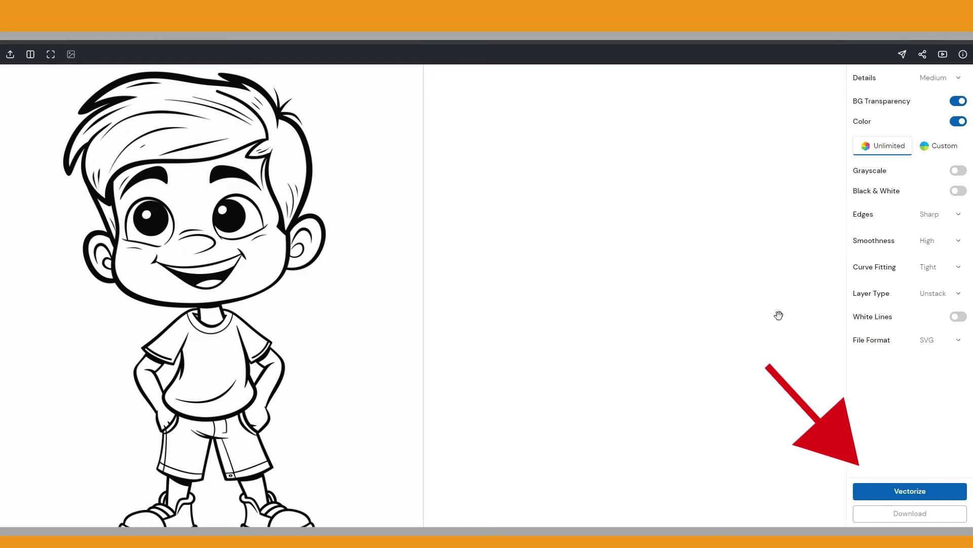
# Vectorize the boy line art and zoom to compare smooth traced lines with the pixelated original.
pyautogui.click(902, 497)
pyautogui.scroll(5, 296, 307)
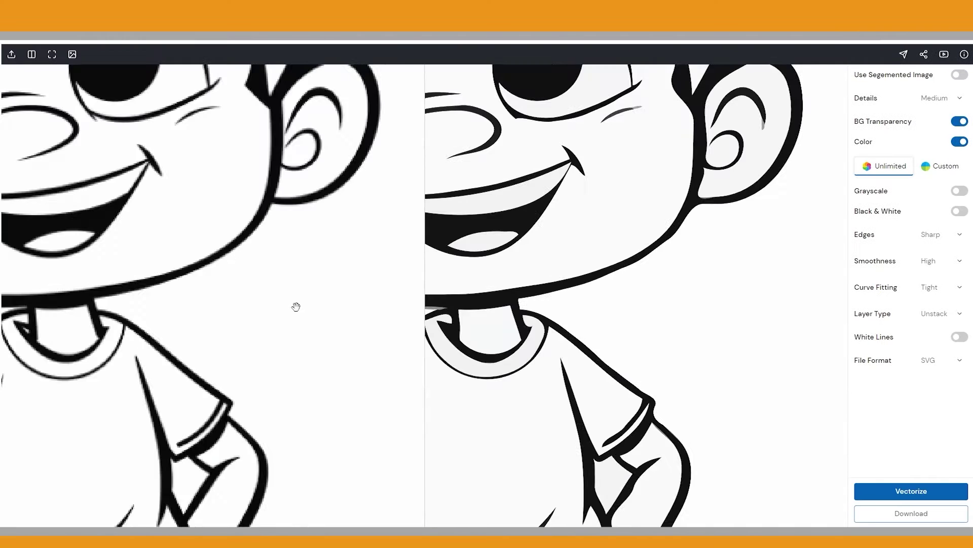
pyautogui.scroll(-2, 382, 371)
pyautogui.scroll(4, 351, 329)
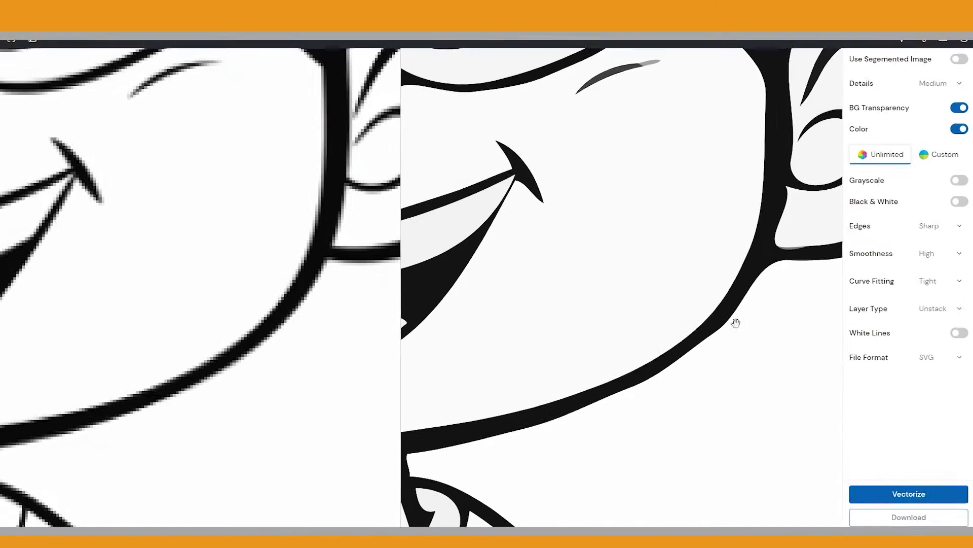
# Check the available output formats and keep SVG as the file format.
pyautogui.click(956, 303)
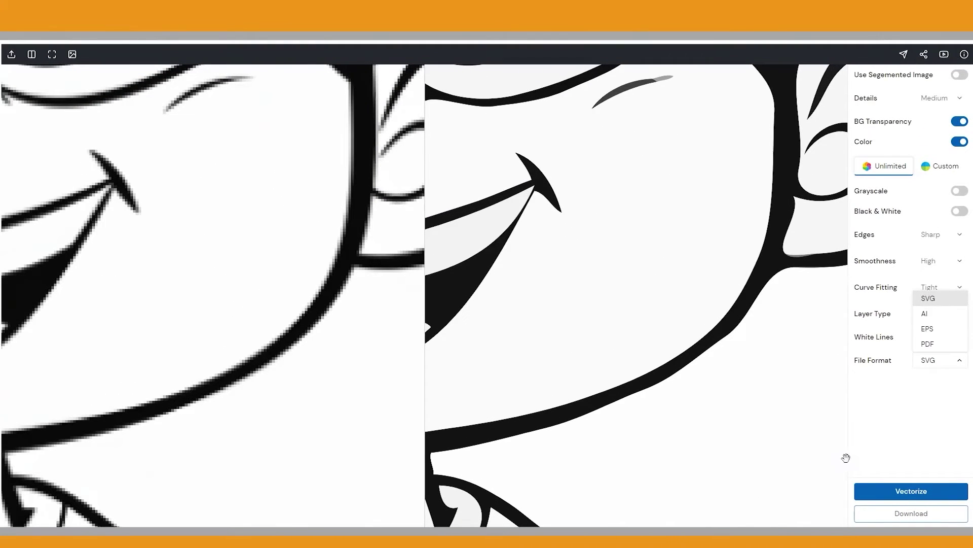
pyautogui.click(876, 451)
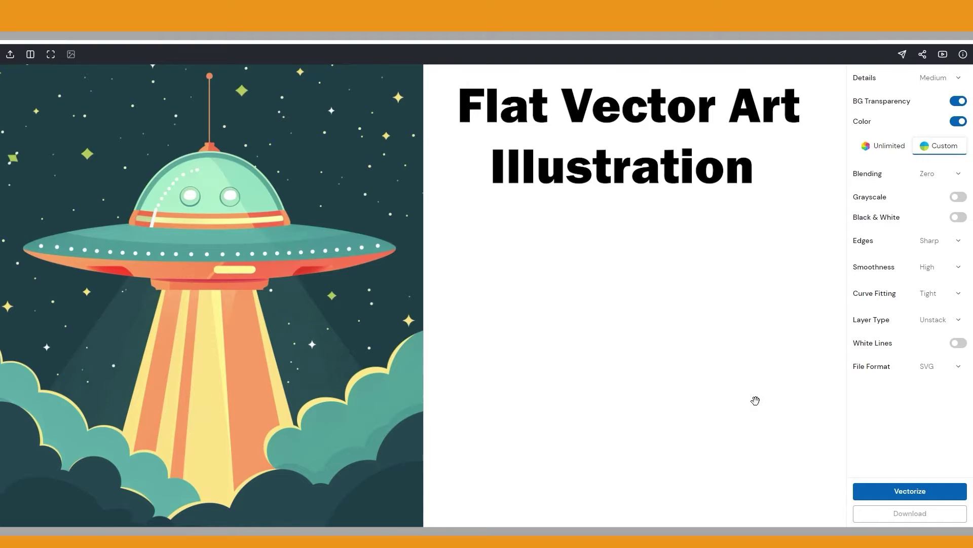
# Vectorize the UFO and zoom into the saucer's stripes and dome in both panes.
pyautogui.click(901, 492)
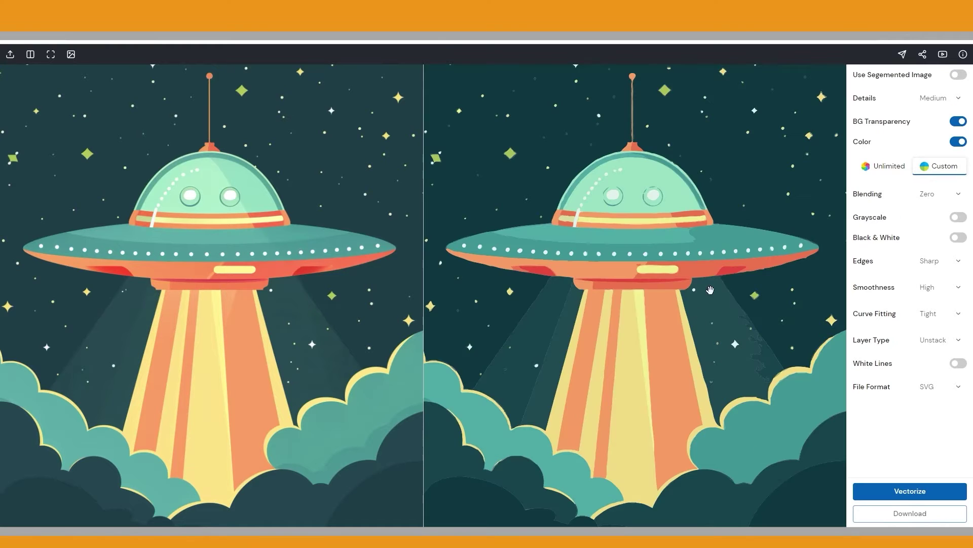
pyautogui.scroll(3, 702, 303)
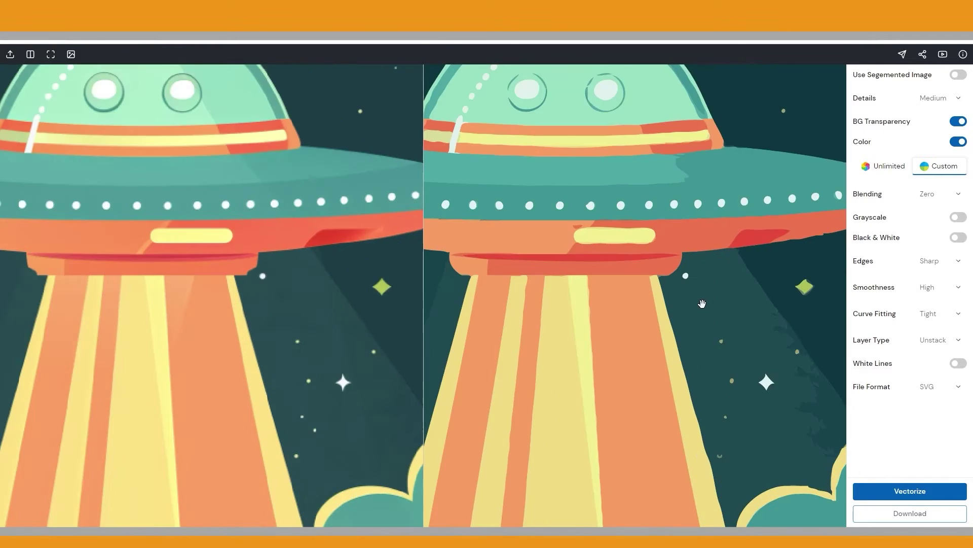
pyautogui.scroll(2, 703, 303)
pyautogui.moveTo(629, 177); pyautogui.dragTo(580, 287)
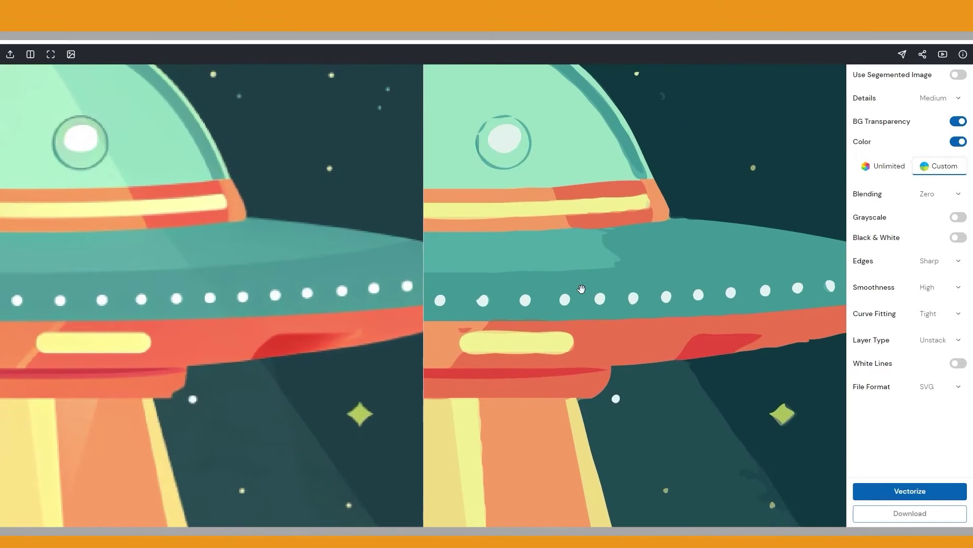
pyautogui.scroll(3, 573, 264)
pyautogui.scroll(2, 573, 265)
pyautogui.moveTo(566, 197); pyautogui.dragTo(587, 324)
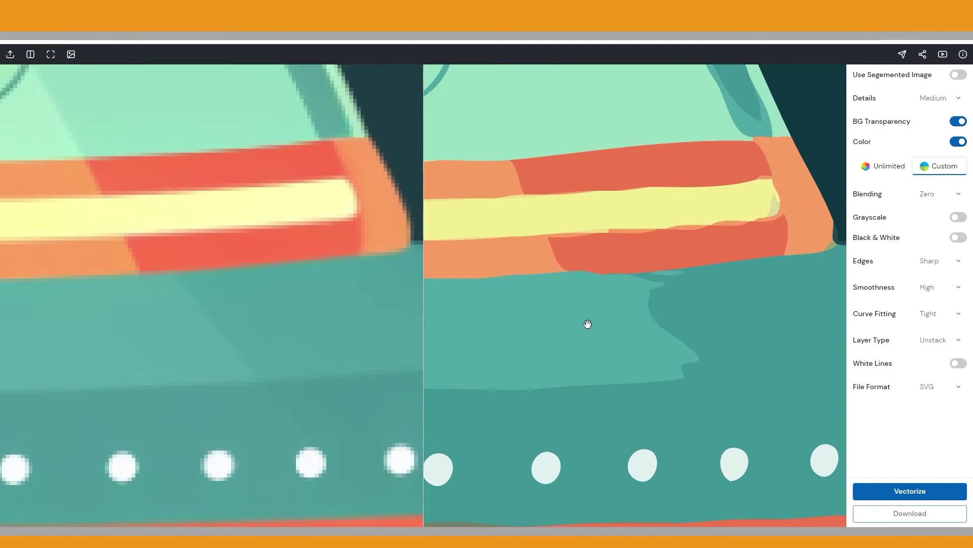
pyautogui.scroll(2, 593, 304)
pyautogui.moveTo(598, 286); pyautogui.dragTo(591, 315)
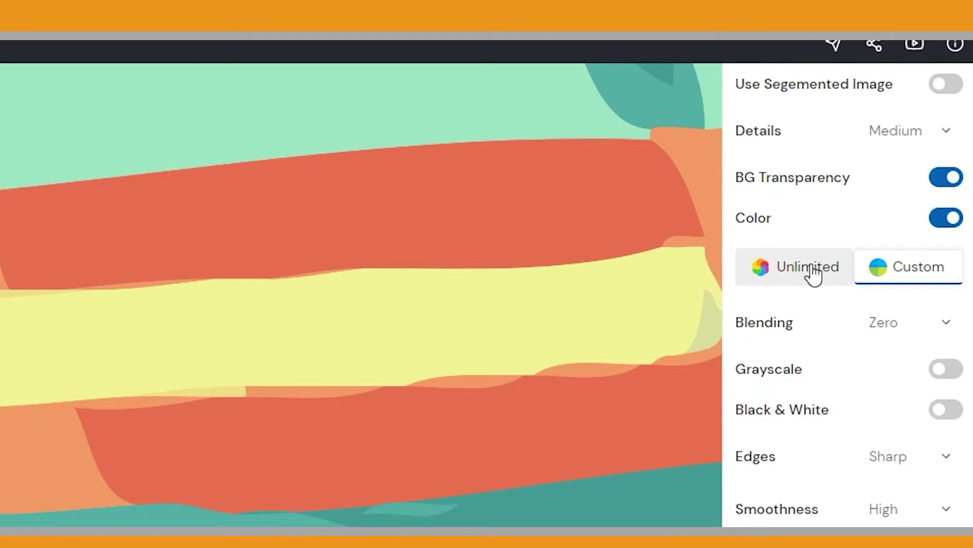
# Try Unlimited colour mode, then return to Custom and open its palette settings.
pyautogui.click(798, 277)
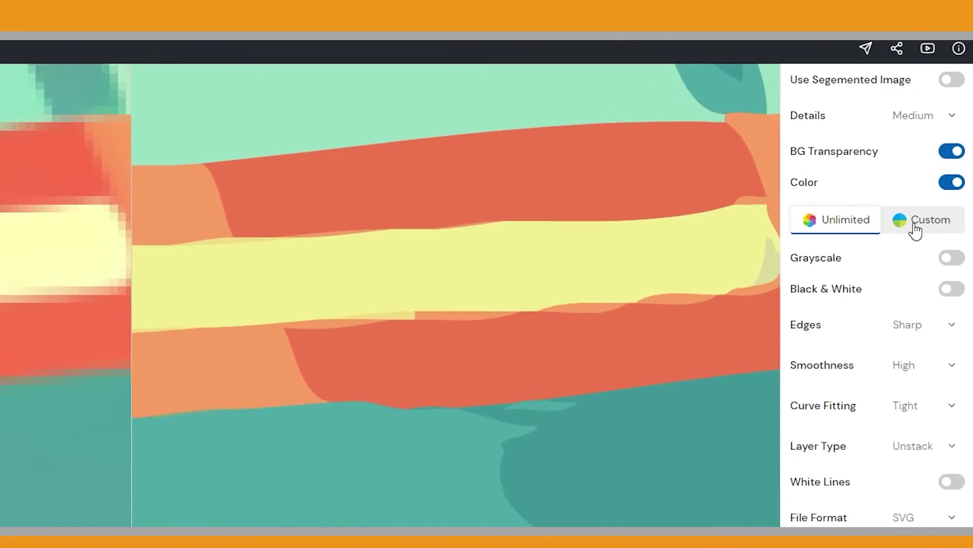
pyautogui.click(912, 267)
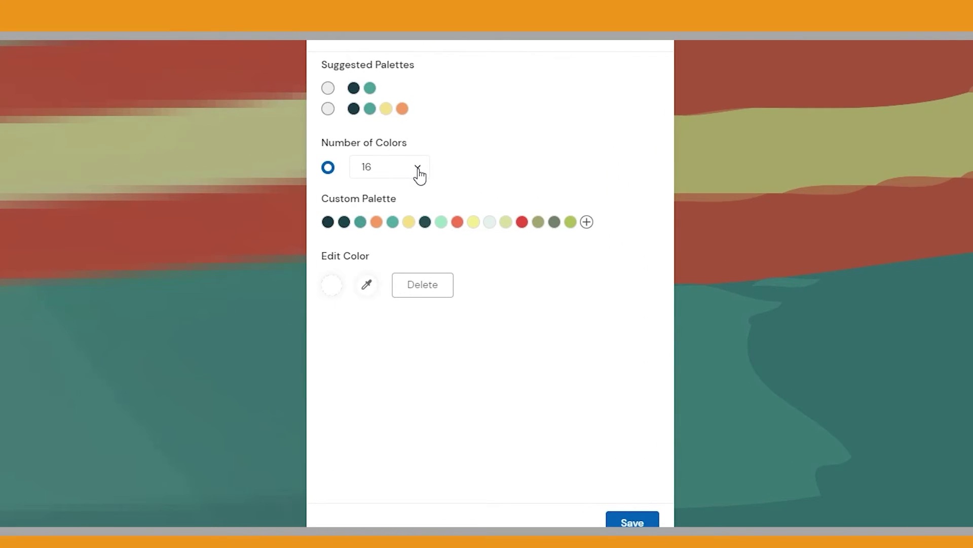
# Keep the palette at 16 colours and close the Selected Color Palette dialog.
pyautogui.click(418, 168)
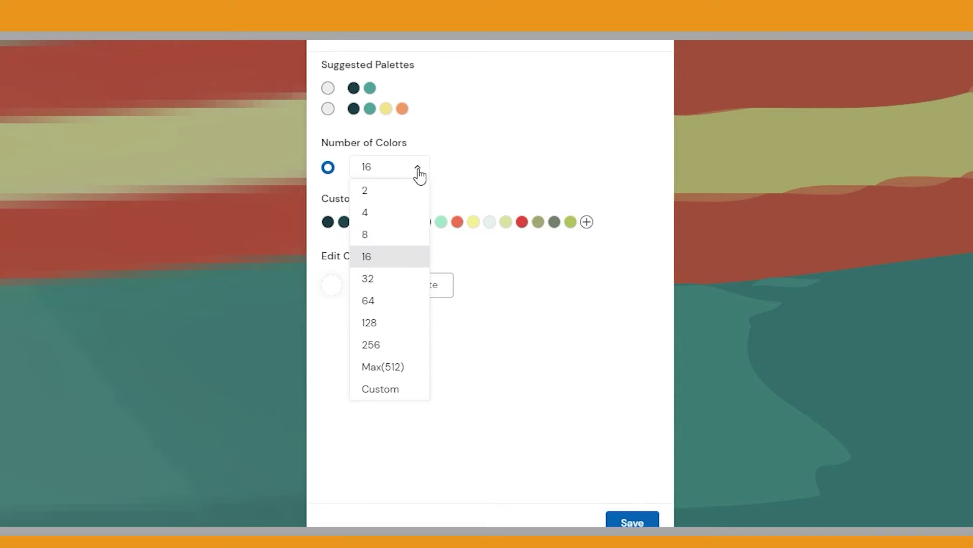
pyautogui.click(419, 174)
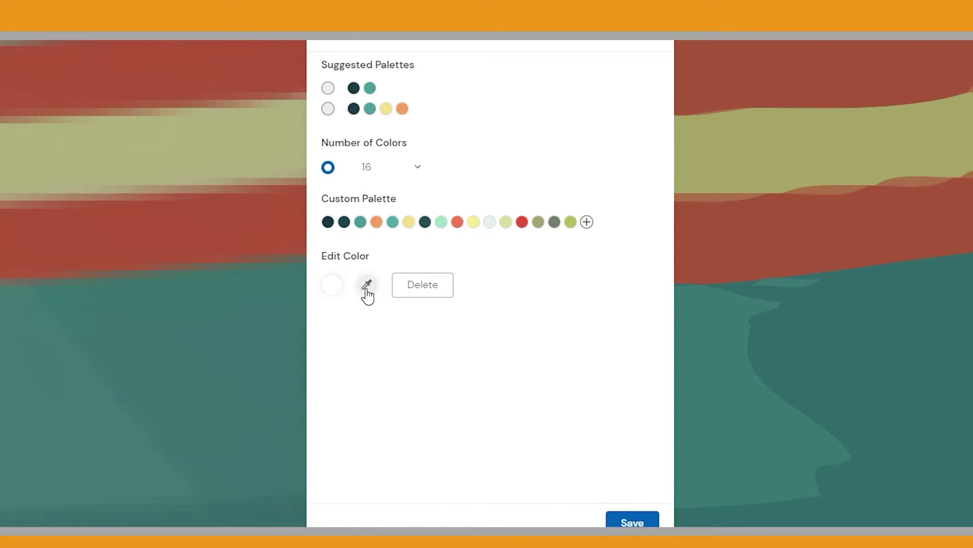
pyautogui.click(418, 168)
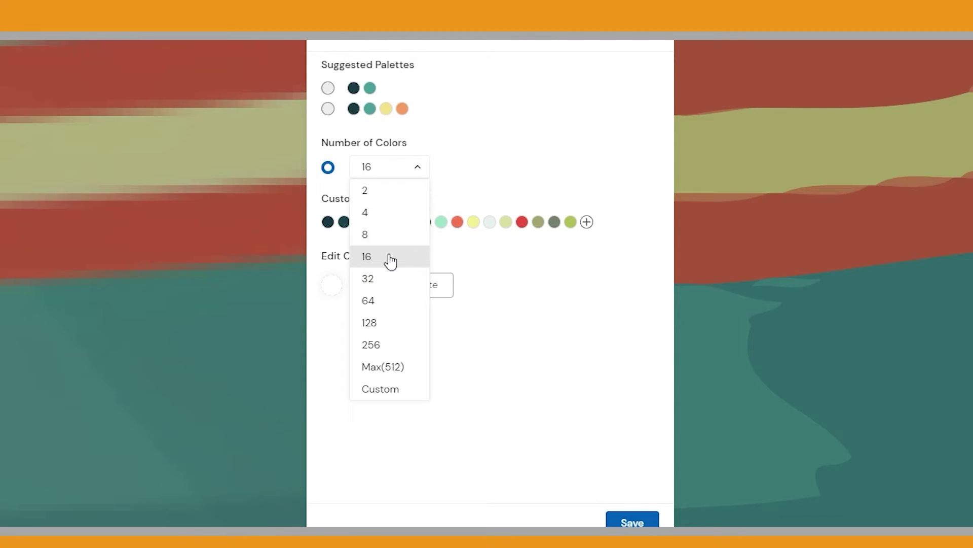
pyautogui.click(658, 46)
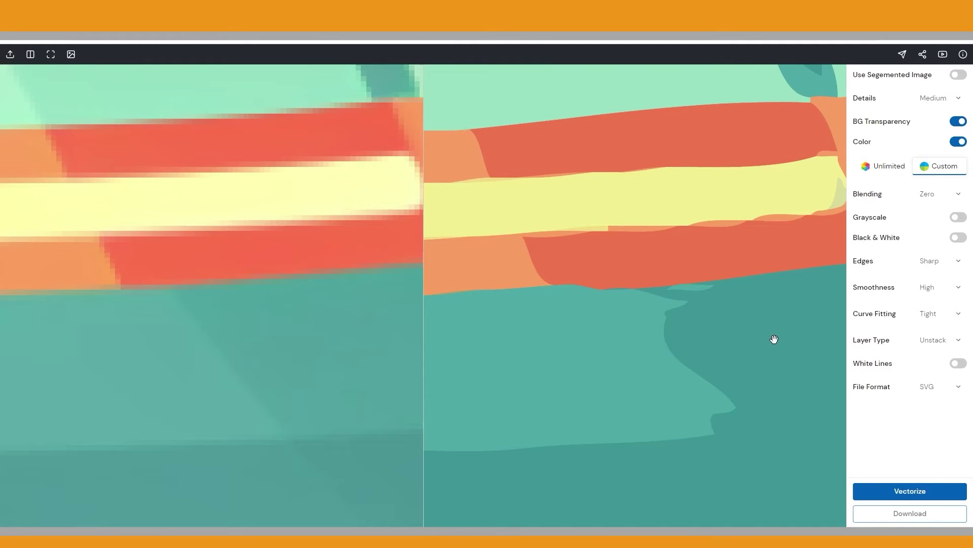
pyautogui.scroll(1, 414, 320)
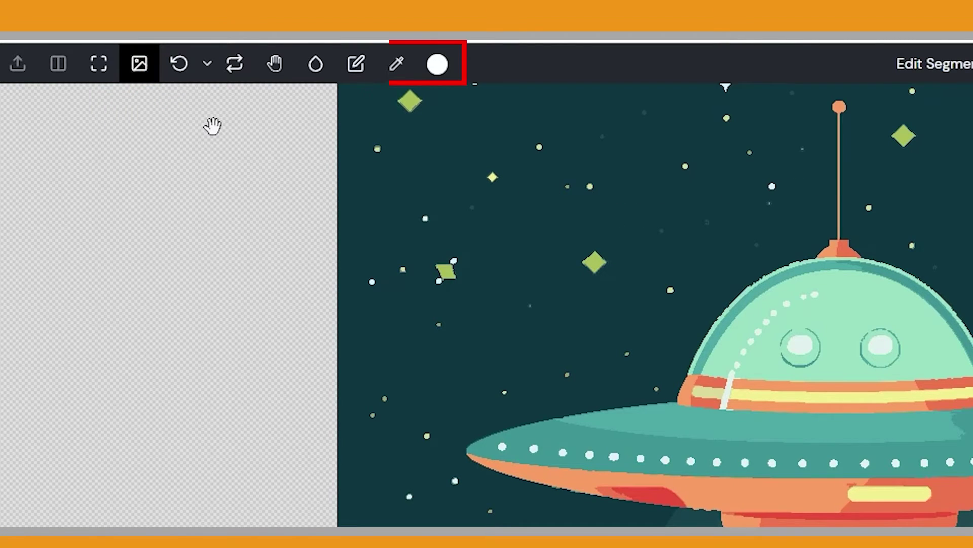
# Check the revision history dropdown in the Edit Segmented Image editor.
pyautogui.click(208, 76)
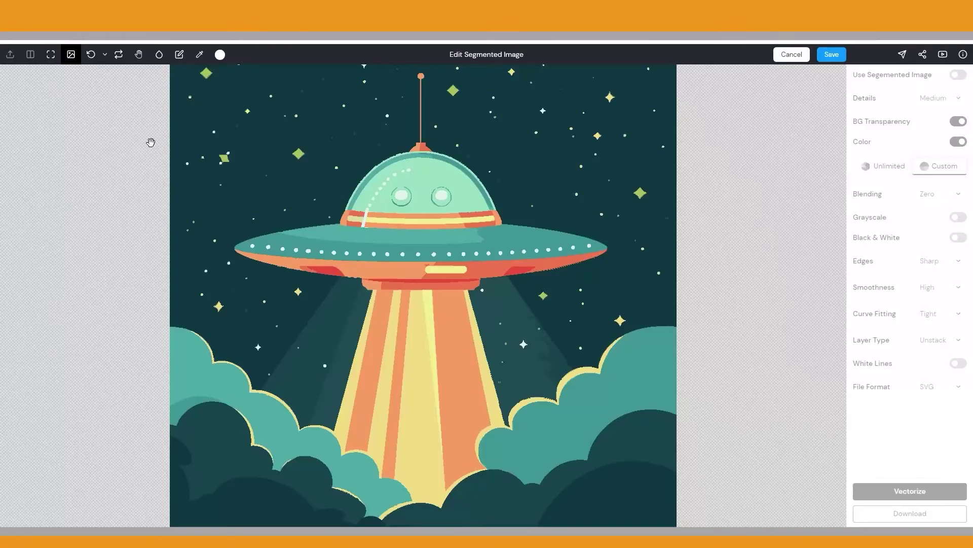
# Sample the saucer's red and paint it over the salmon strips beside the bands.
pyautogui.scroll(5, 851, 432)
pyautogui.scroll(5, 427, 238)
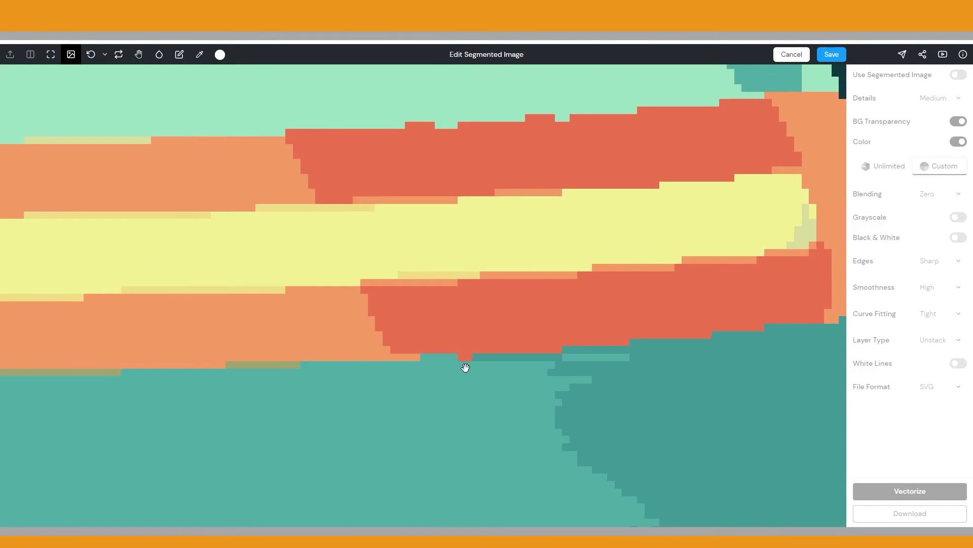
pyautogui.click(200, 56)
pyautogui.click(413, 186)
pyautogui.click(179, 54)
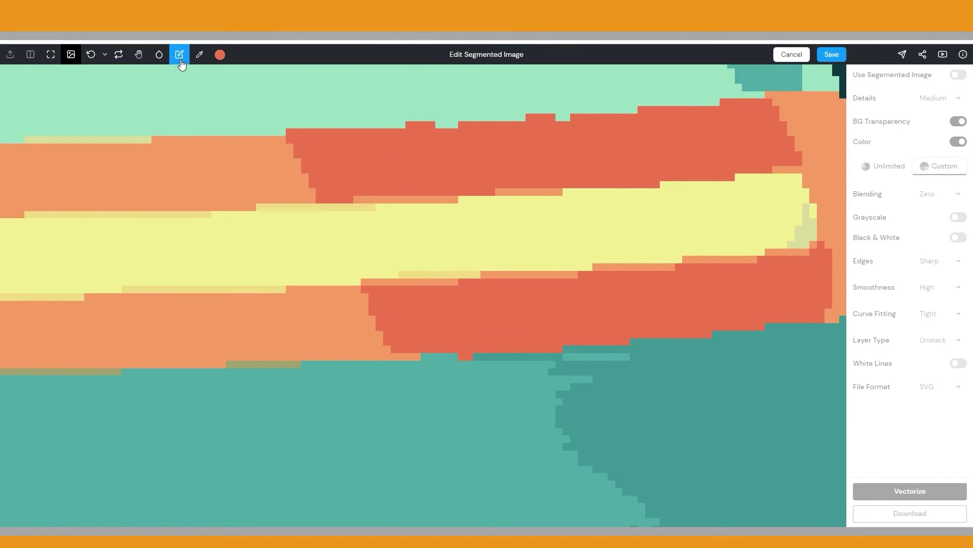
pyautogui.moveTo(375, 196); pyautogui.dragTo(450, 197)
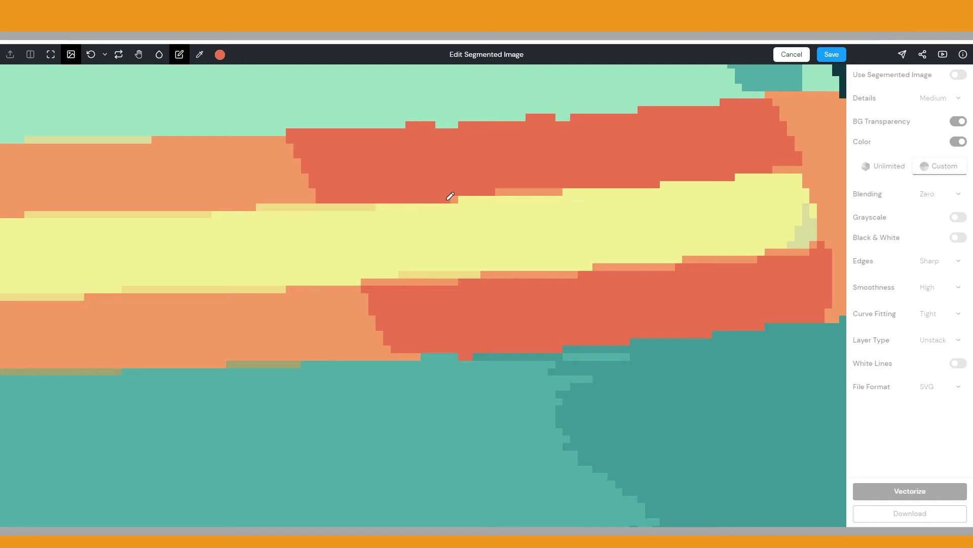
pyautogui.moveTo(508, 187); pyautogui.dragTo(565, 191)
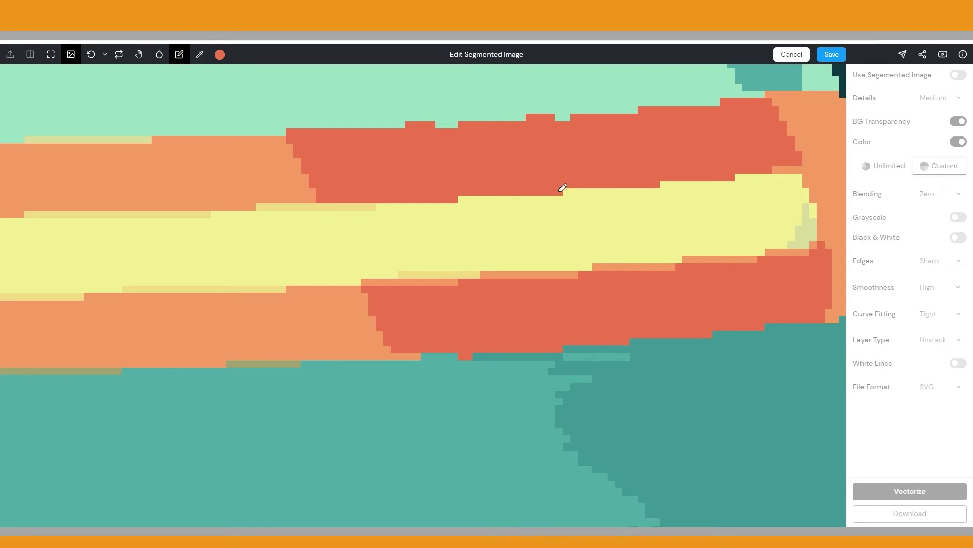
pyautogui.moveTo(370, 280); pyautogui.dragTo(756, 261)
# Paint hull teal over the ragged red edge, touch up the lower band in red, and save.
pyautogui.click(199, 54)
pyautogui.click(578, 386)
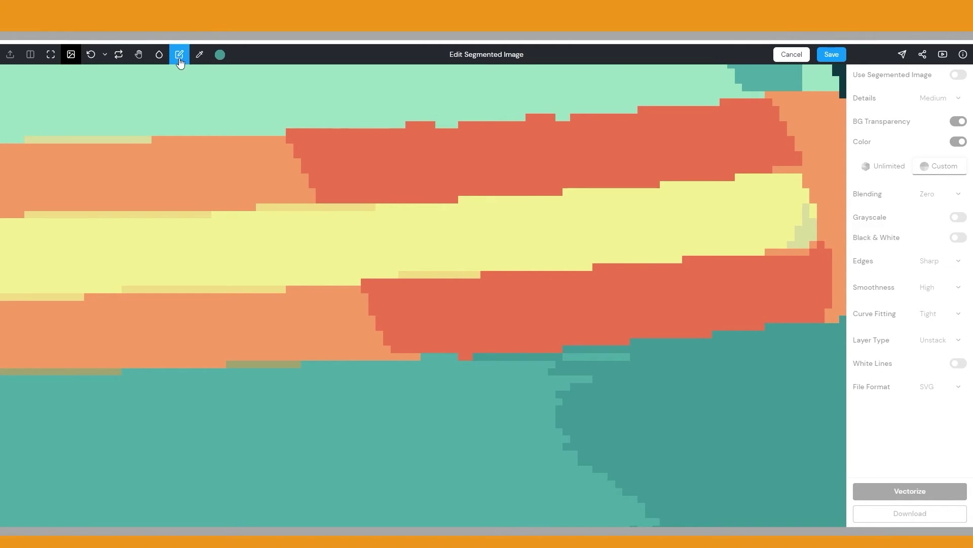
pyautogui.click(179, 54)
pyautogui.moveTo(583, 354)
pyautogui.mouseDown()
pyautogui.moveTo(559, 376)
pyautogui.moveTo(578, 404)
pyautogui.moveTo(608, 364)
pyautogui.mouseUp()
pyautogui.keyDown('alt'); pyautogui.click(490, 335); pyautogui.keyUp('alt')
pyautogui.moveTo(486, 354)
pyautogui.mouseDown()
pyautogui.moveTo(521, 352)
pyautogui.moveTo(452, 377)
pyautogui.mouseUp()
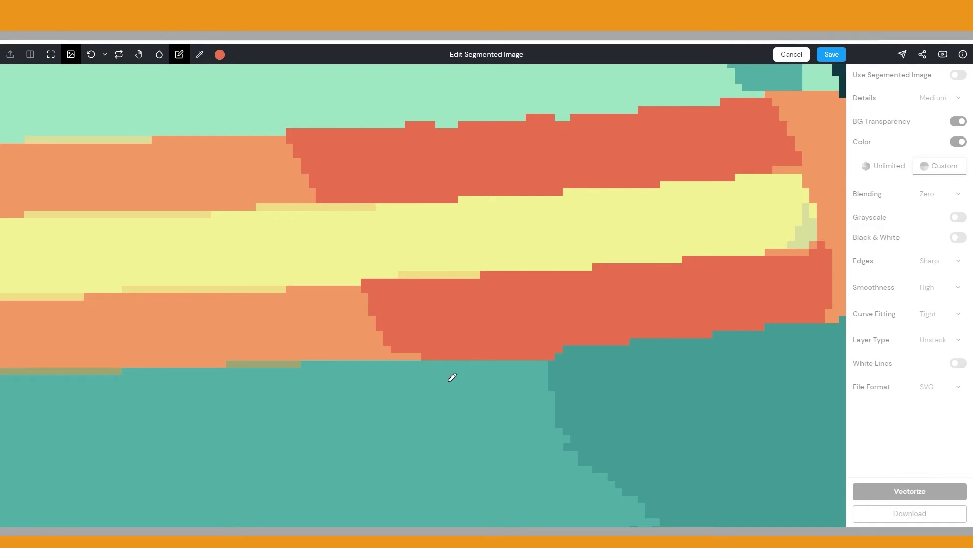
pyautogui.click(831, 54)
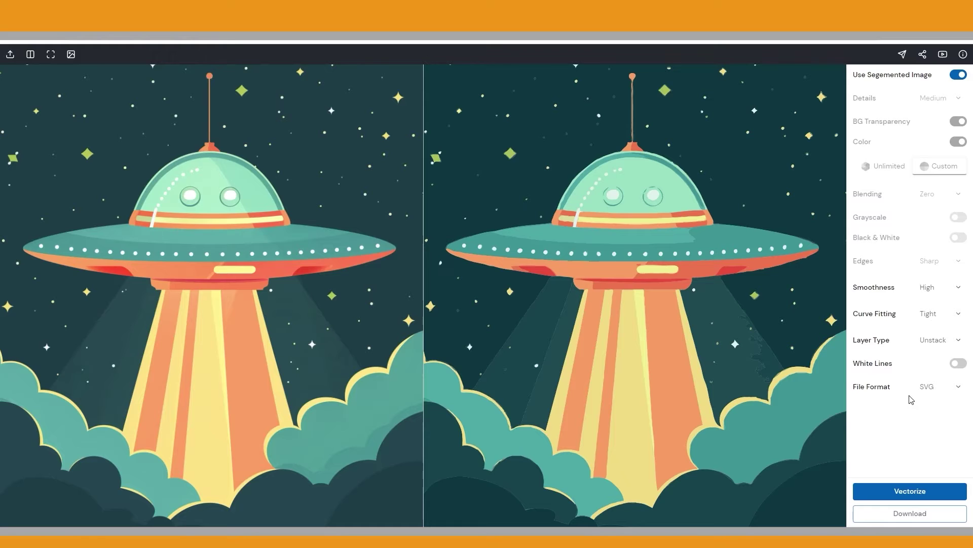
# Re-vectorize the UFO from the edited segmentation, then zoom in on the yellow saucer band in both panes.
pyautogui.click(910, 490)
pyautogui.scroll(5, 656, 280)
pyautogui.scroll(5, 657, 280)
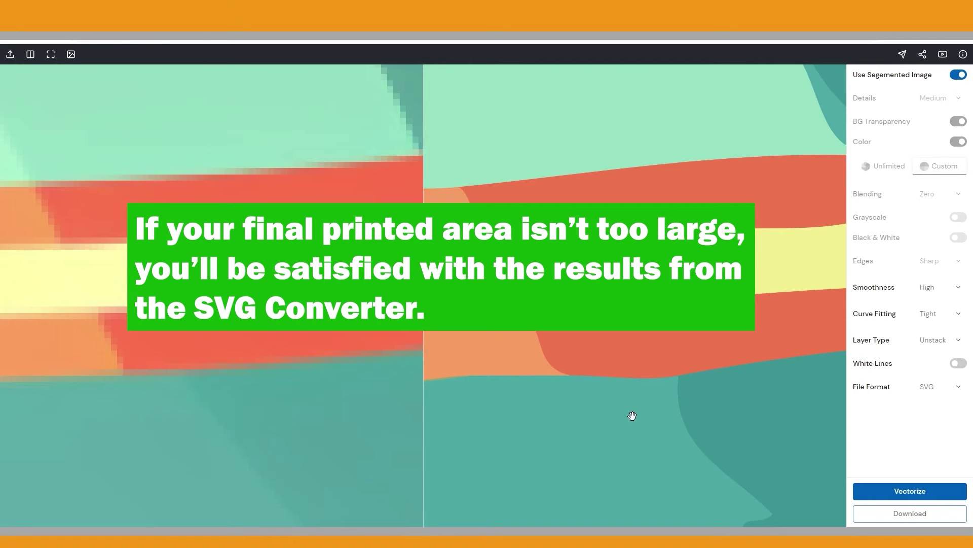
pyautogui.moveTo(754, 433); pyautogui.dragTo(732, 379)
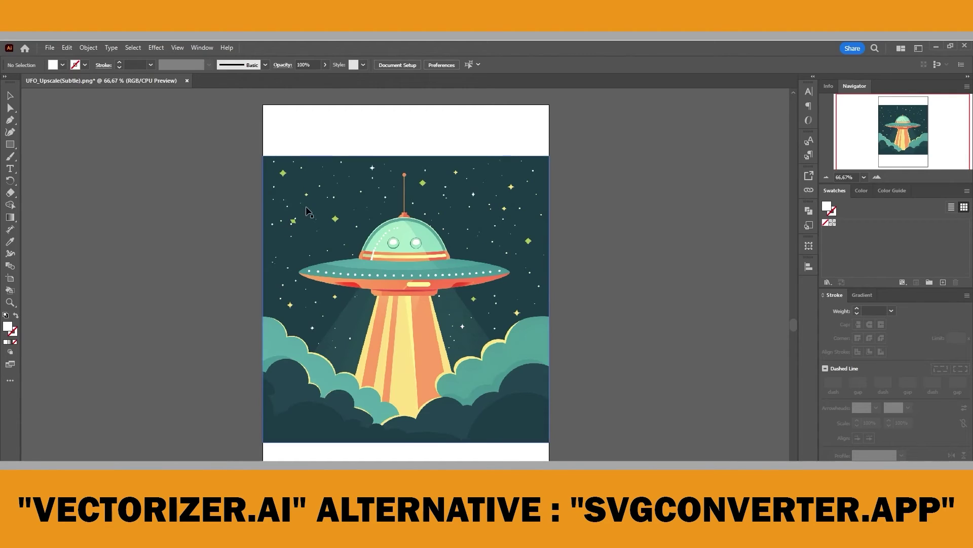
# Select the UFO image in Illustrator and show the Image Trace panel from the Window menu.
pyautogui.click(307, 210)
pyautogui.click(203, 48)
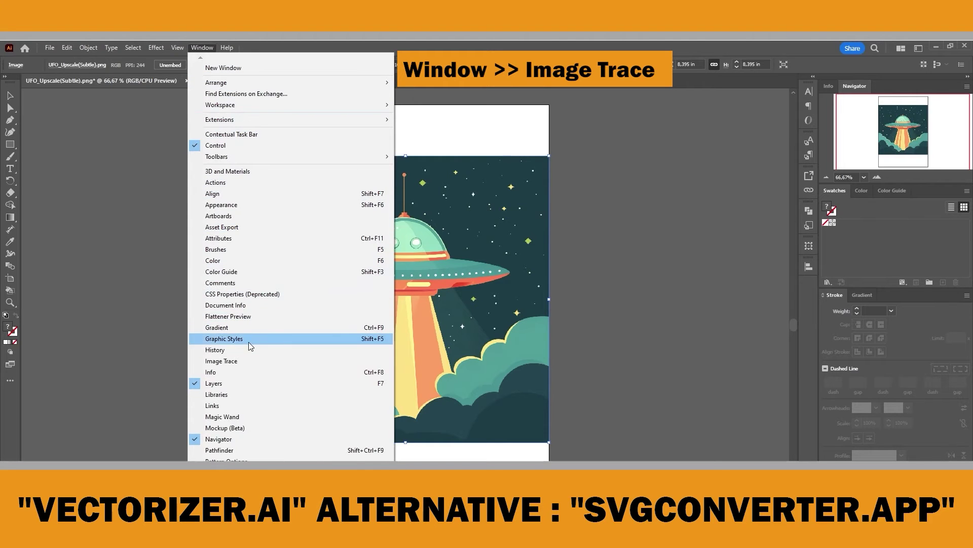
pyautogui.click(244, 361)
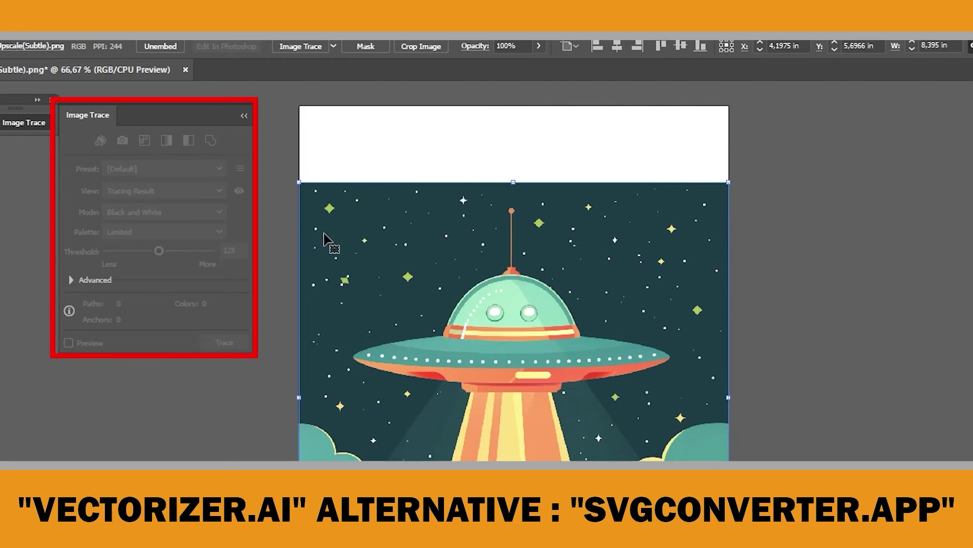
# Trace the UFO with the 16 Colors preset, accepting the slow-tracing warning, and expand it into paths.
pyautogui.click(286, 250)
pyautogui.click(312, 246)
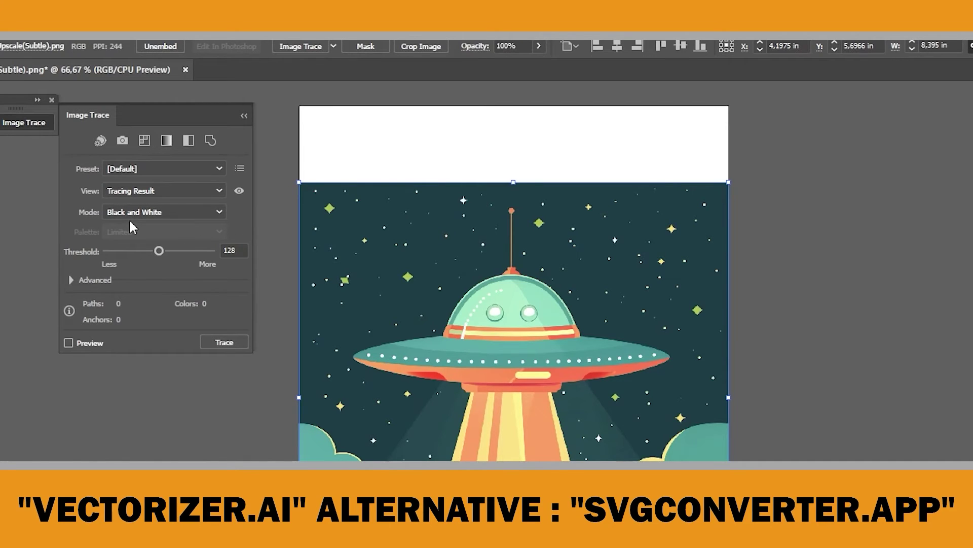
pyautogui.click(71, 279)
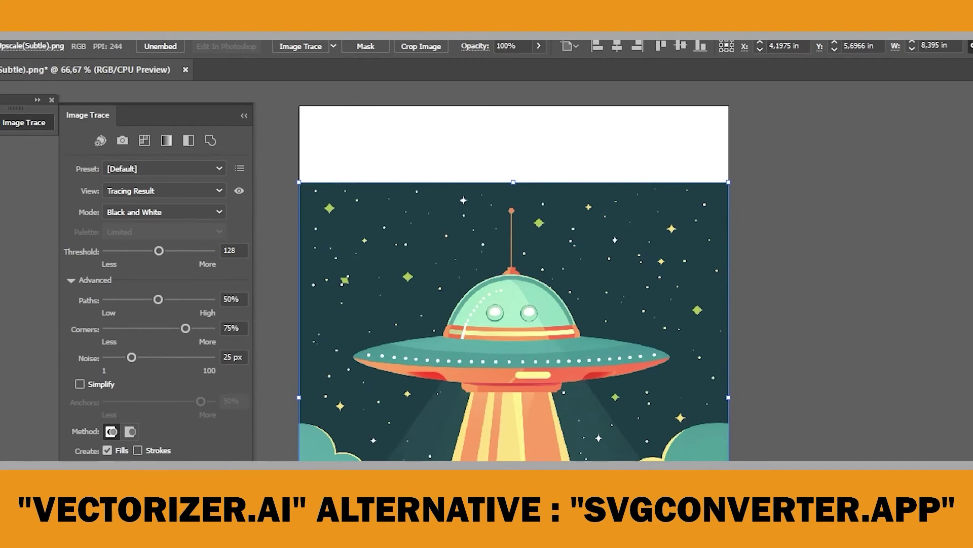
pyautogui.click(221, 169)
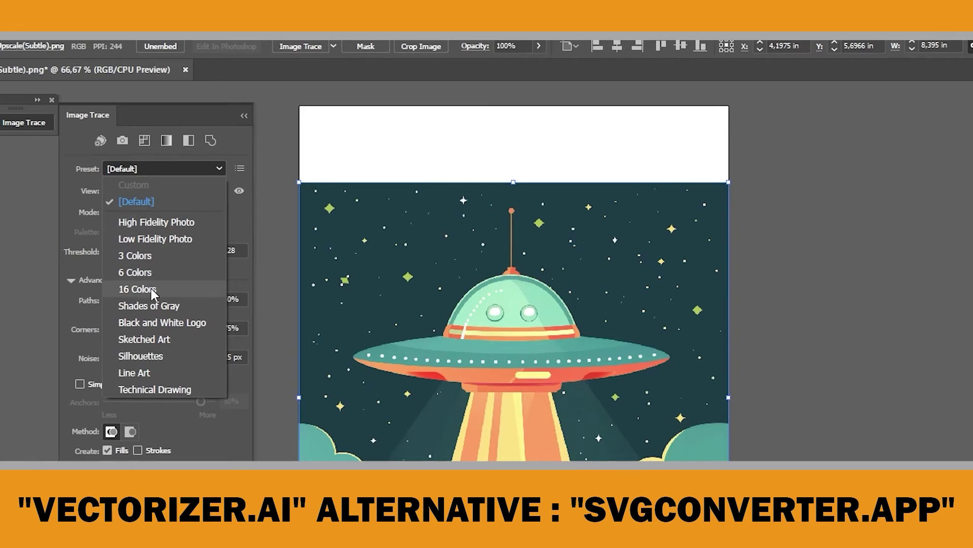
pyautogui.click(166, 290)
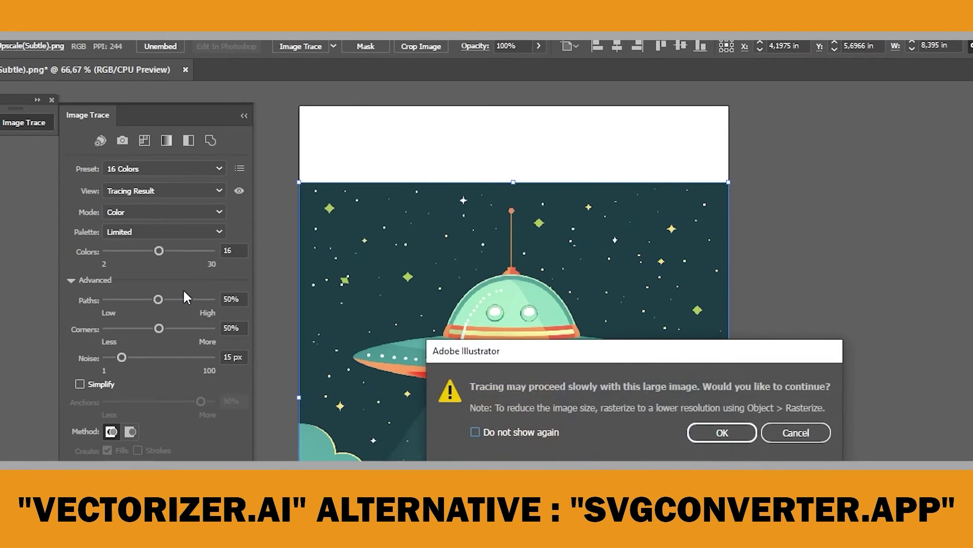
pyautogui.click(722, 434)
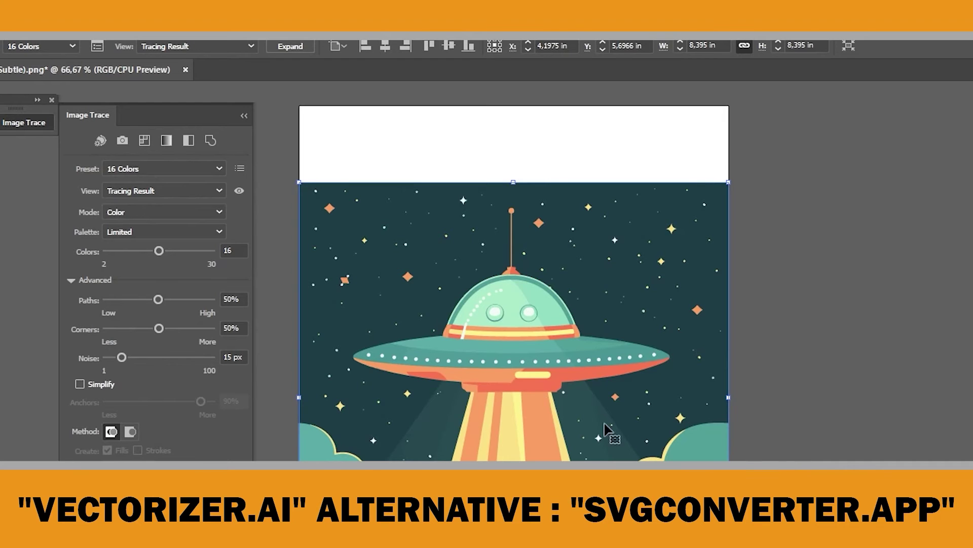
pyautogui.click(290, 46)
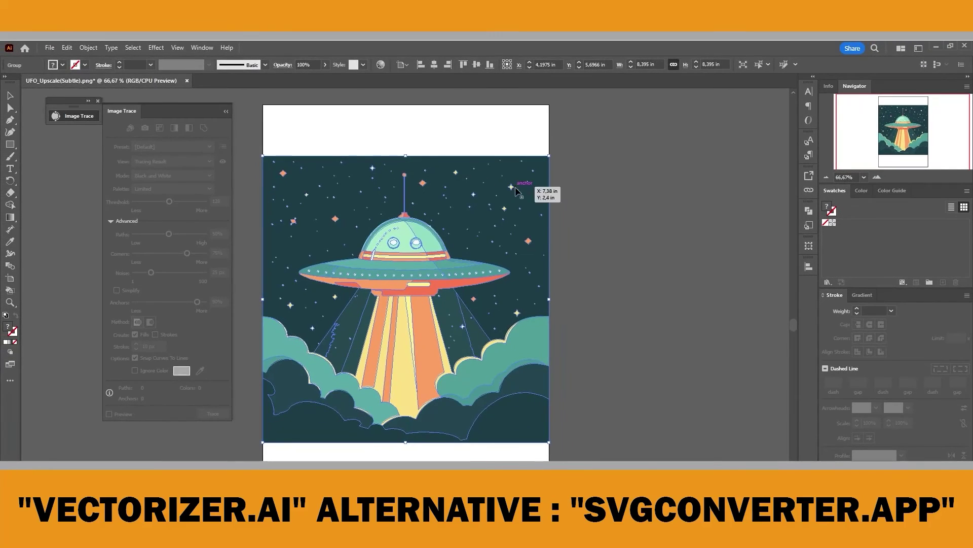
# Export the traced UFO as a PNG named UFO_Upscale(Subtle)_1.
pyautogui.hotkey('ctrl', 'shift', 'a')
pyautogui.click(49, 48)
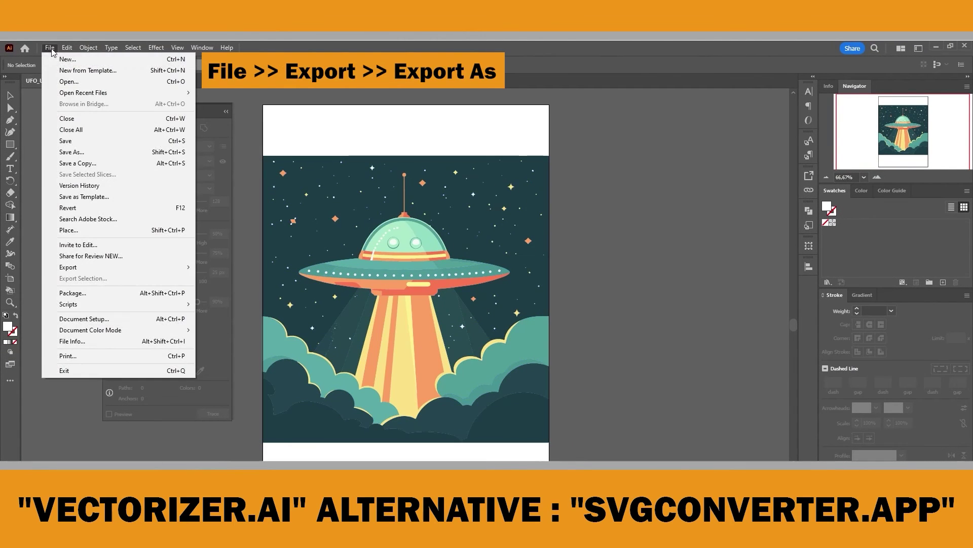
pyautogui.moveTo(110, 269)
pyautogui.click(225, 278)
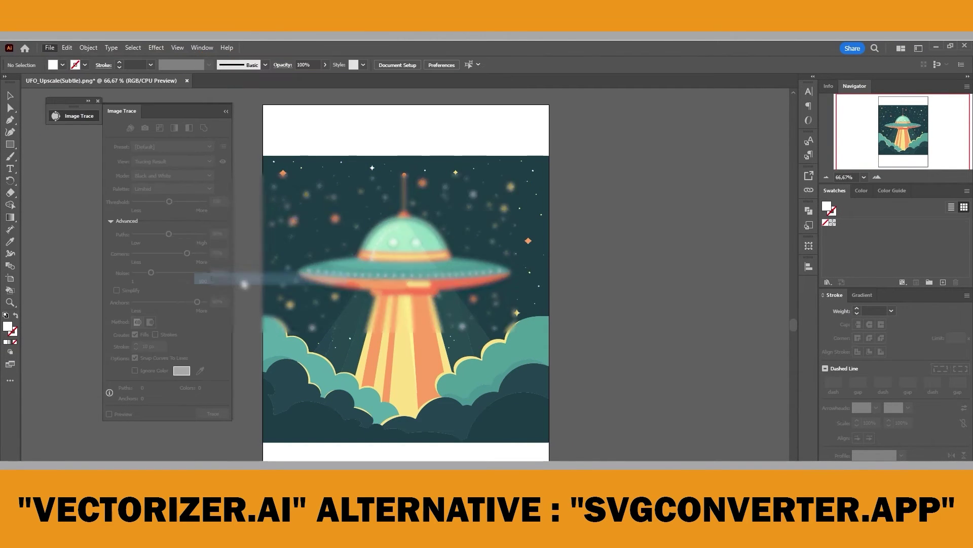
pyautogui.click(346, 343)
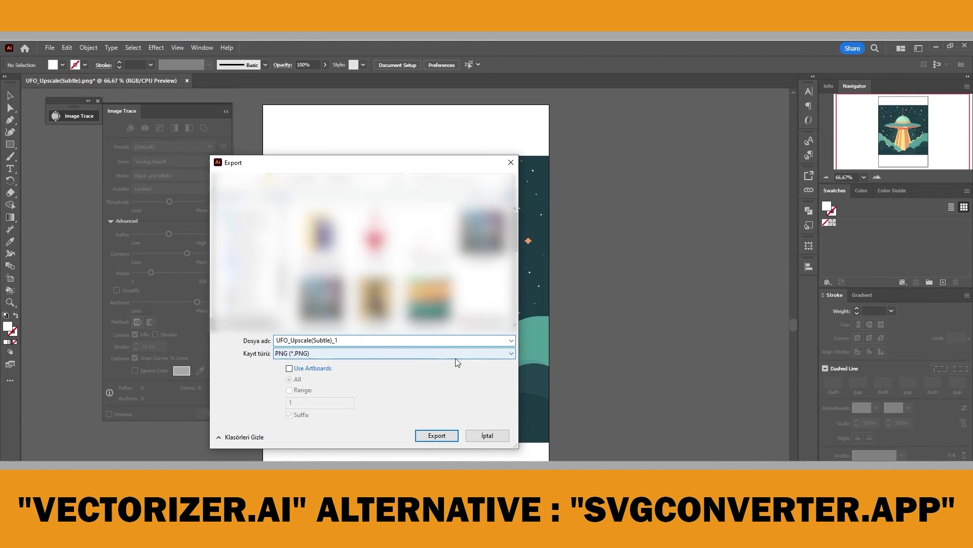
pyautogui.click(450, 439)
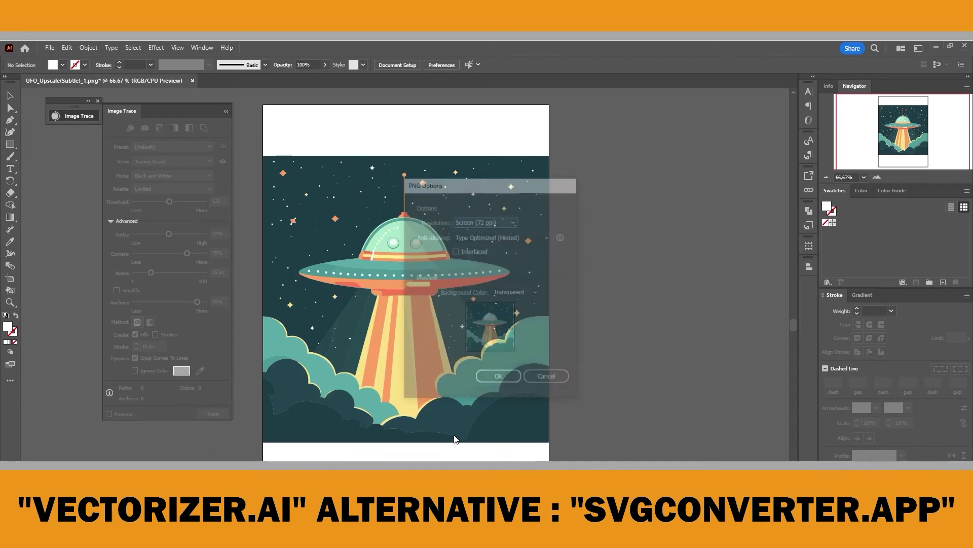
# Set the PNG resolution to High (300 ppi) and finish the export.
pyautogui.click(514, 221)
pyautogui.click(509, 288)
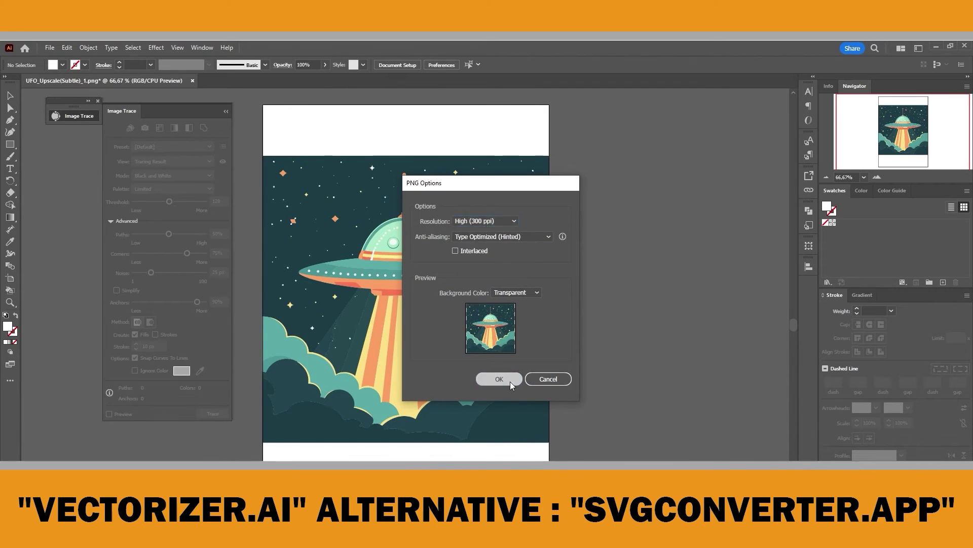
pyautogui.click(510, 380)
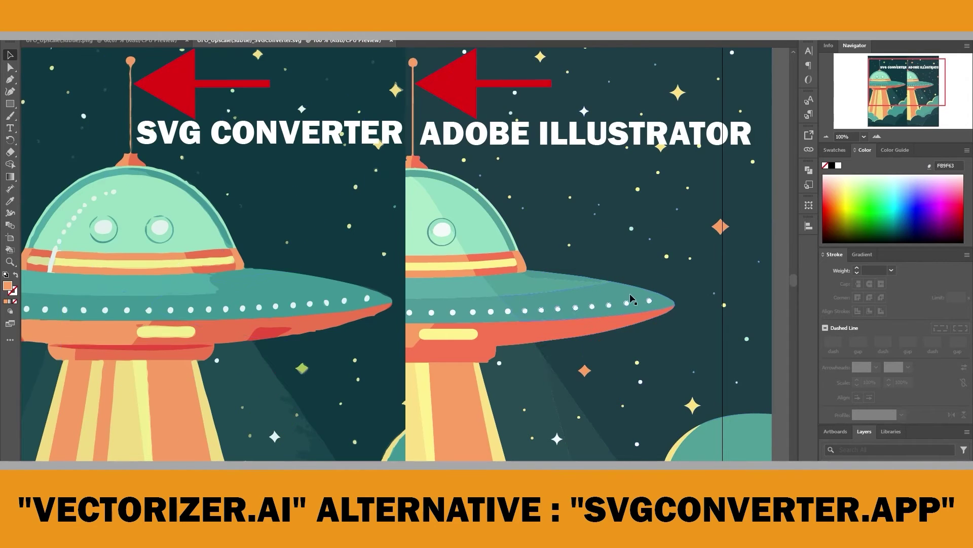
# Magnify both UFO traces to 150% to compare their details.
pyautogui.scroll(-1, 561, 413)
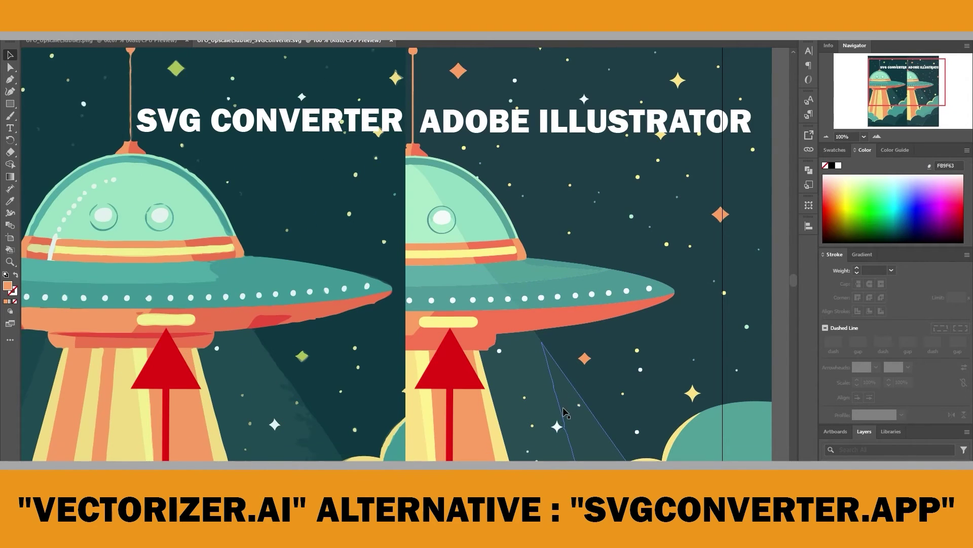
pyautogui.hotkey('ctrl', '+')
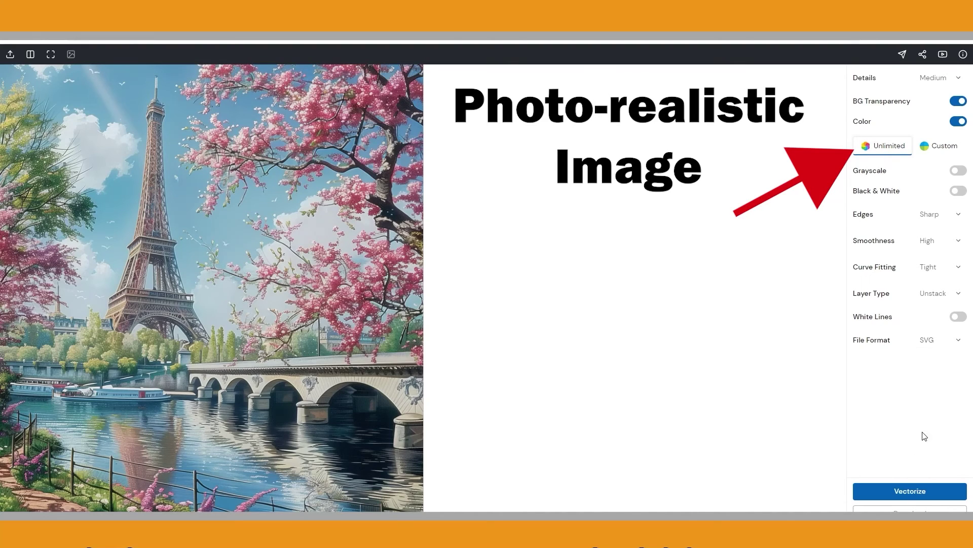
# Vectorize the Eiffel Tower photo in Unlimited colour and zoom in to inspect the result.
pyautogui.click(902, 494)
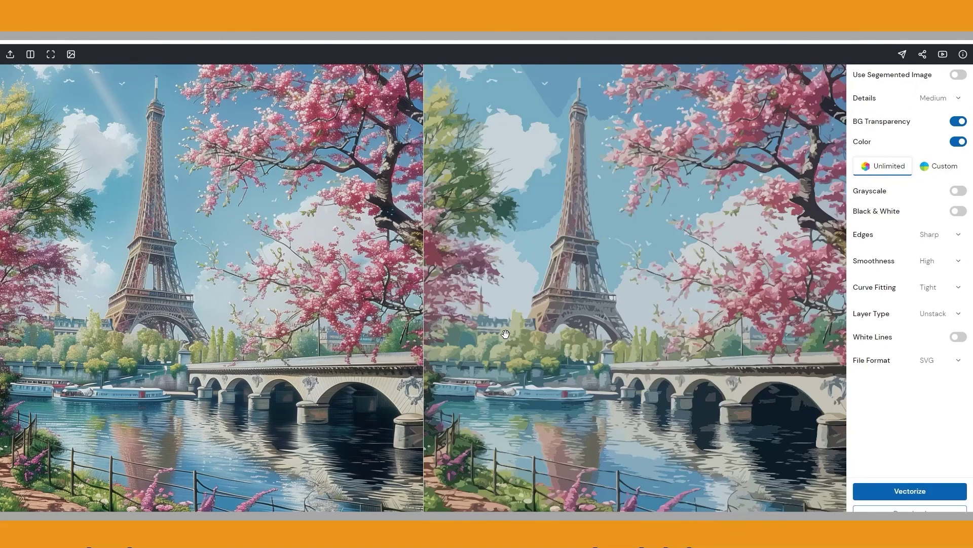
pyautogui.scroll(5, 507, 335)
pyautogui.scroll(5, 506, 334)
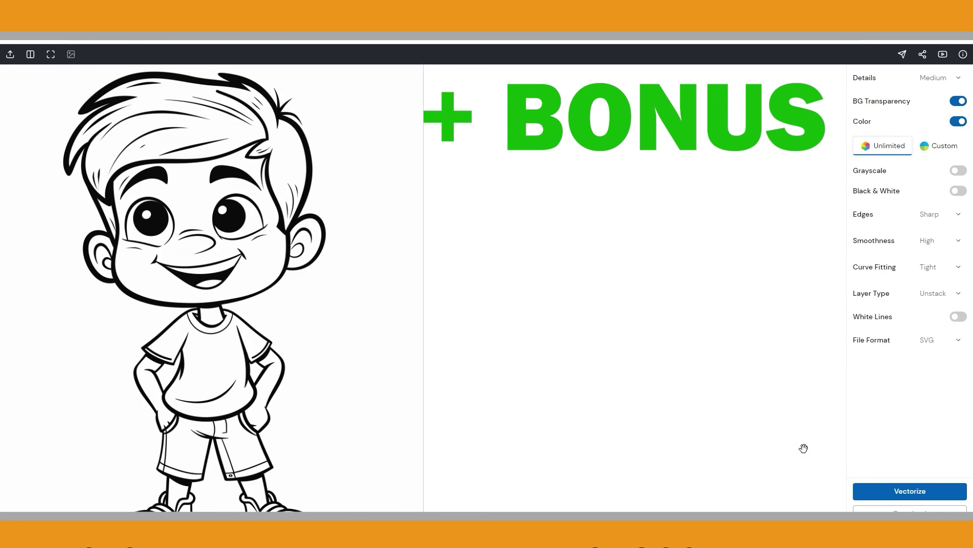
# Vectorize the boy line art with Unlimited colour and BG Transparency on.
pyautogui.click(867, 489)
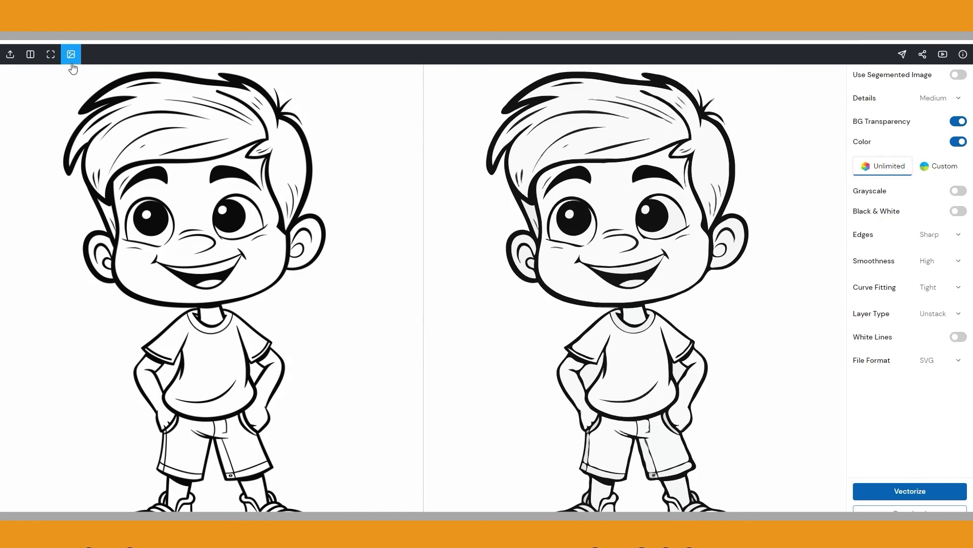
# In the segmented-image editor, pick the yellow-green fill colour rgb(195, 204, 14).
pyautogui.click(74, 60)
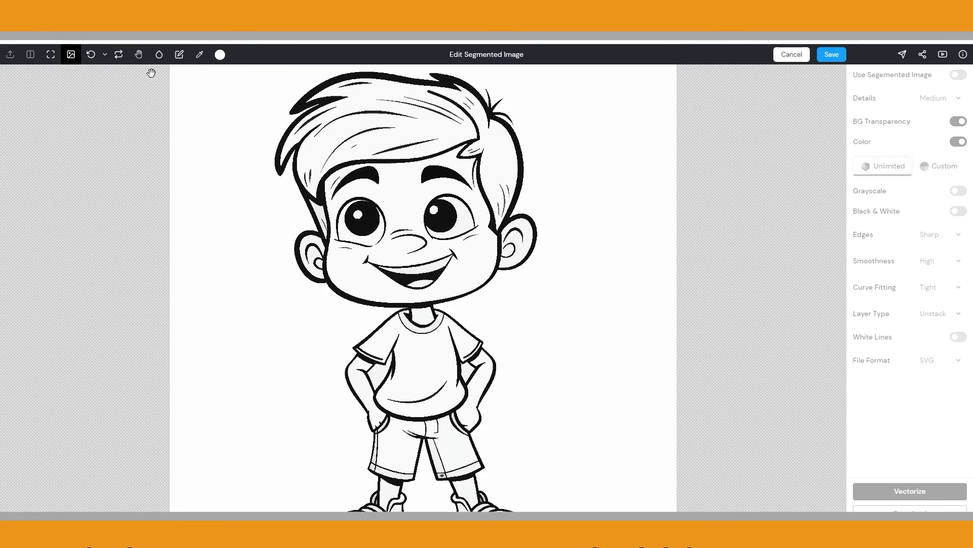
pyautogui.click(217, 56)
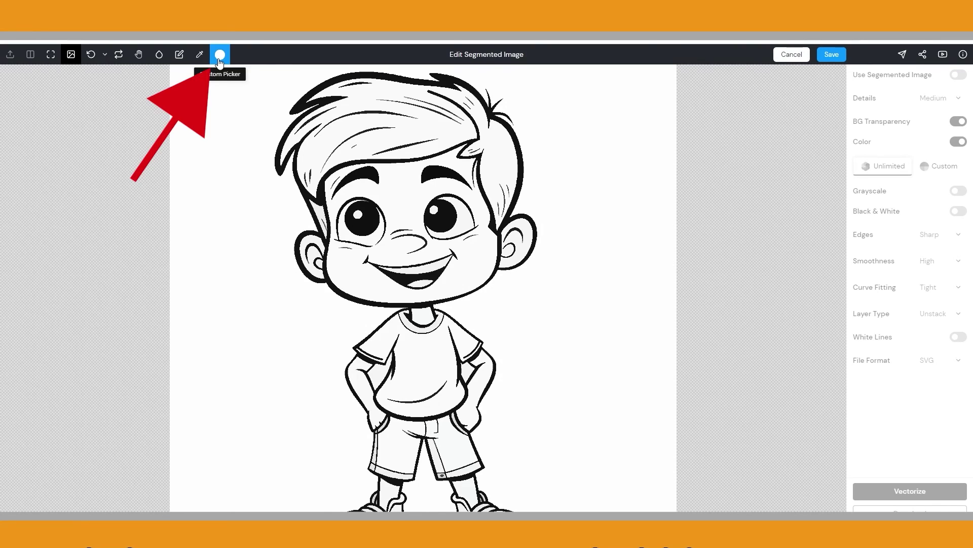
pyautogui.click(217, 56)
pyautogui.click(215, 126)
pyautogui.moveTo(215, 127); pyautogui.dragTo(209, 126)
pyautogui.click(263, 75)
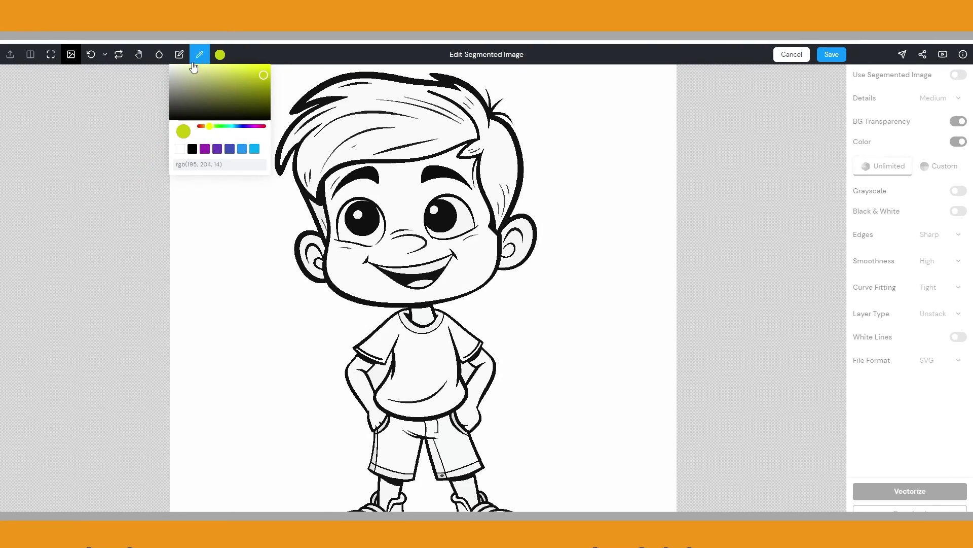
# Color-fill the hair and sideburn strand yellow-green, then fill the face a light skin tone.
pyautogui.click(161, 56)
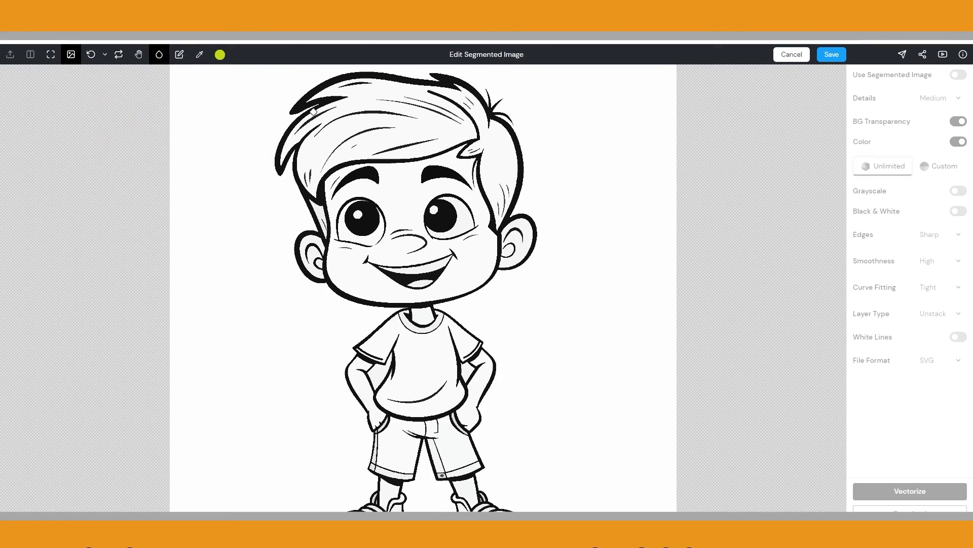
pyautogui.click(423, 126)
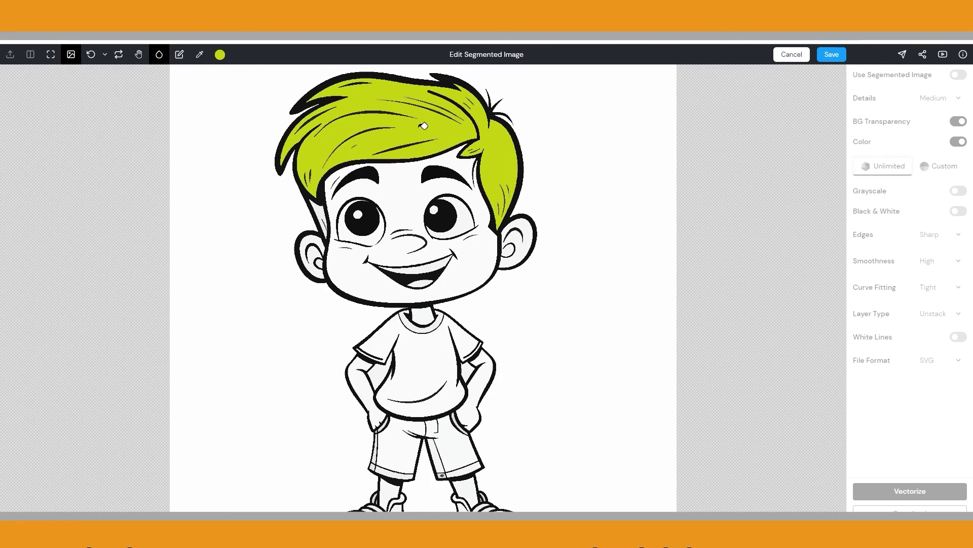
pyautogui.click(315, 209)
pyautogui.click(410, 204)
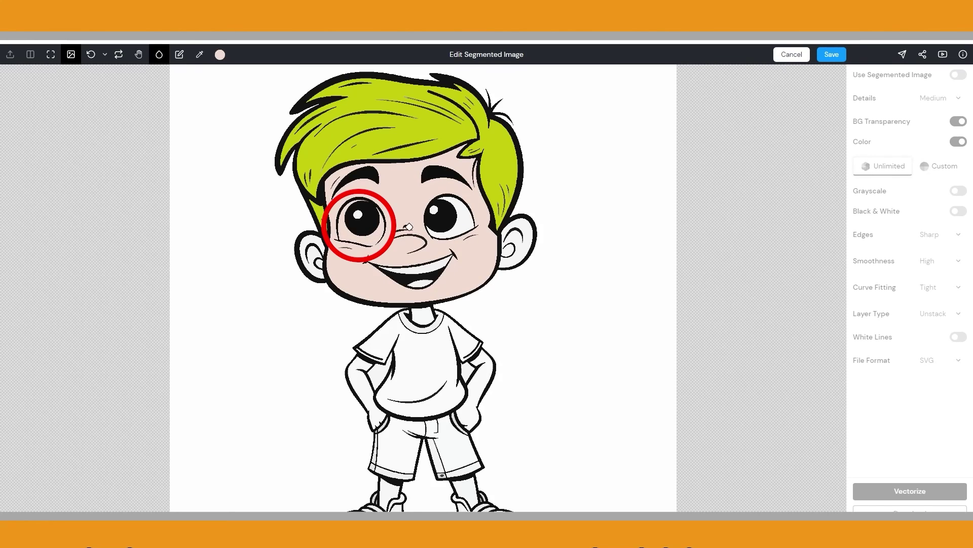
# Undo the skin-tone face fill and refill the face light grey instead.
pyautogui.hotkey('ctrl', 'z')
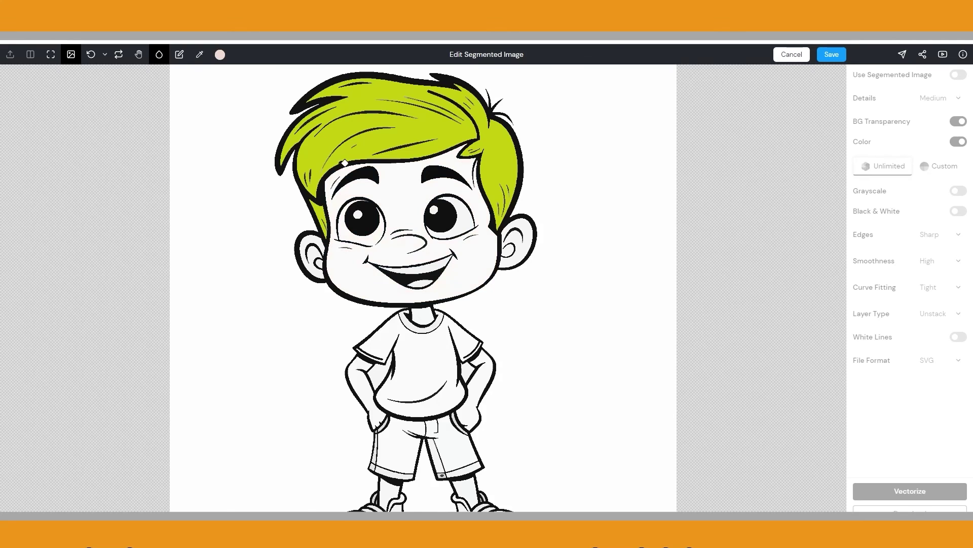
pyautogui.click(179, 54)
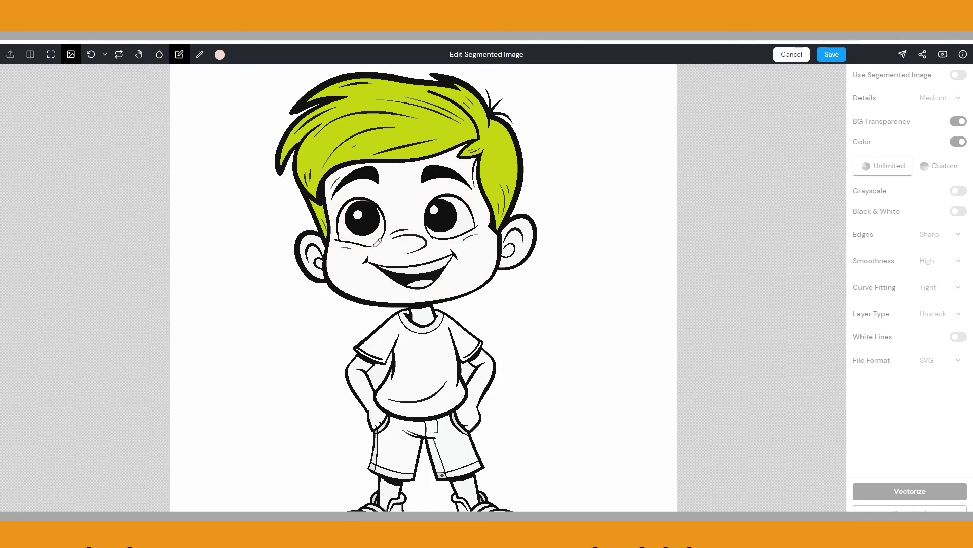
pyautogui.hotkey('ctrl', '+')
pyautogui.hotkey('ctrl', '+')
pyautogui.hotkey('ctrl', '+')
pyautogui.hotkey('ctrl', '+')
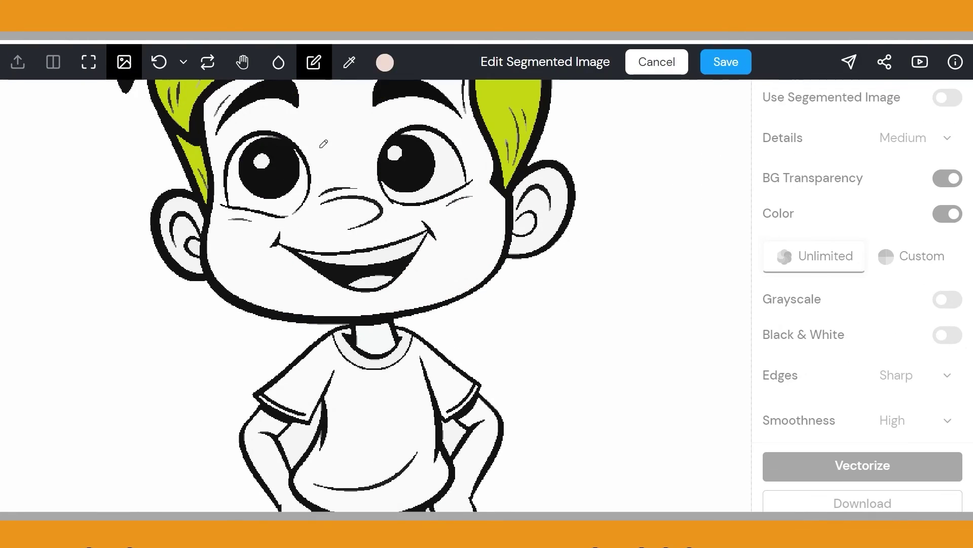
pyautogui.click(385, 62)
pyautogui.click(336, 224)
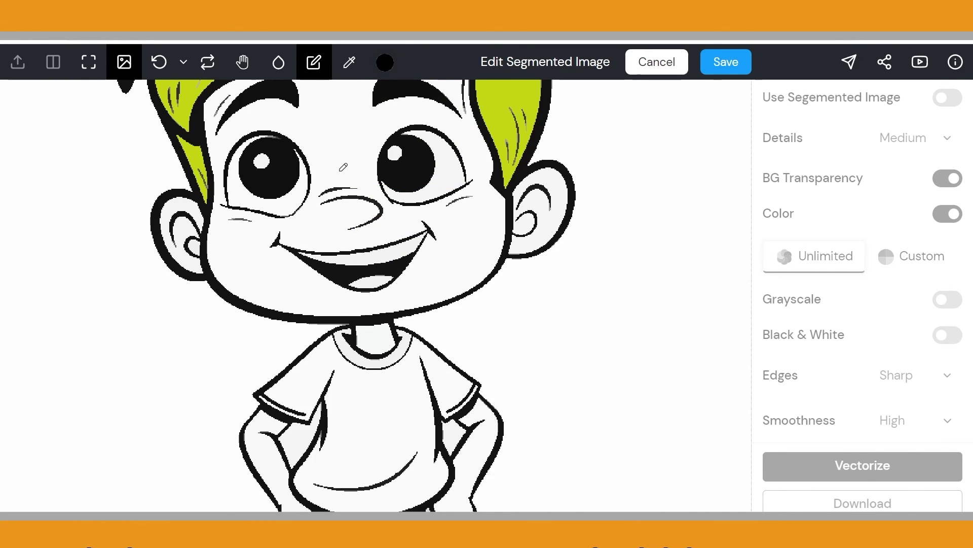
pyautogui.click(385, 63)
pyautogui.click(303, 89)
pyautogui.click(279, 62)
pyautogui.click(349, 156)
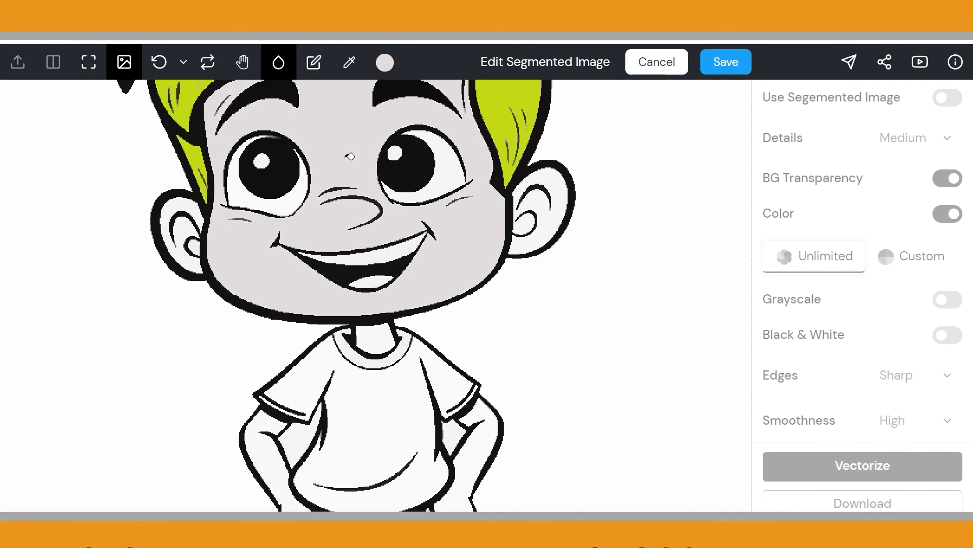
# Fill the tongue red and the shoes purple.
pyautogui.hotkey('ctrl', '0')
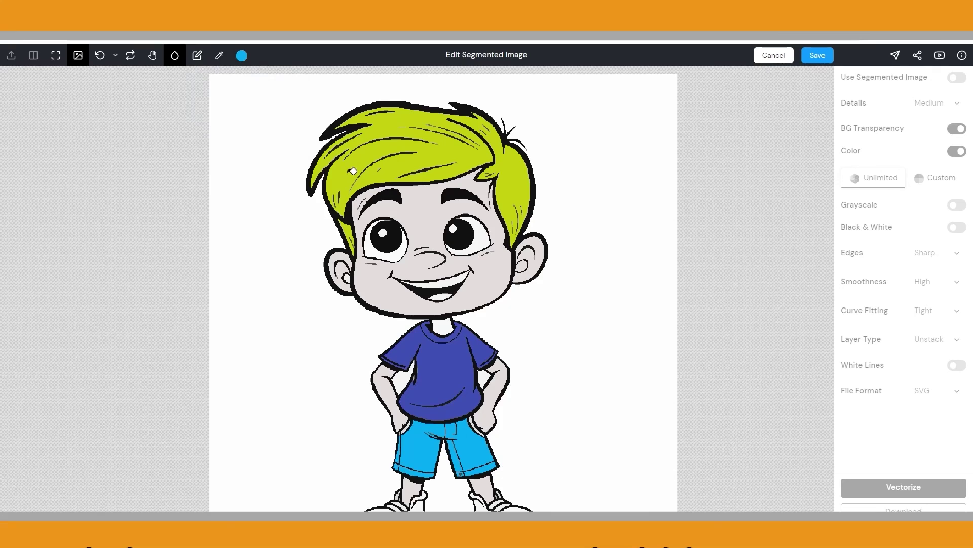
pyautogui.click(241, 55)
pyautogui.click(439, 294)
pyautogui.click(242, 55)
pyautogui.click(406, 506)
pyautogui.scroll(3, 441, 284)
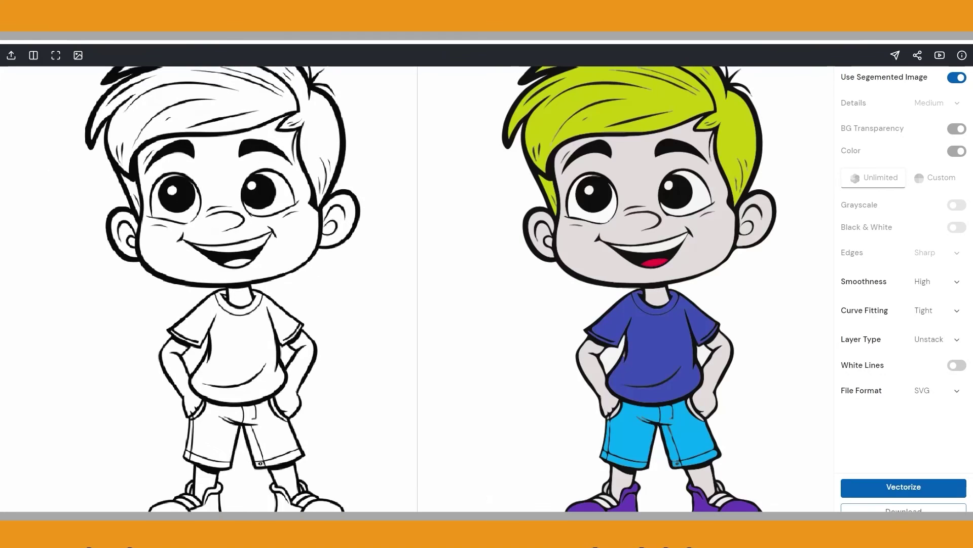